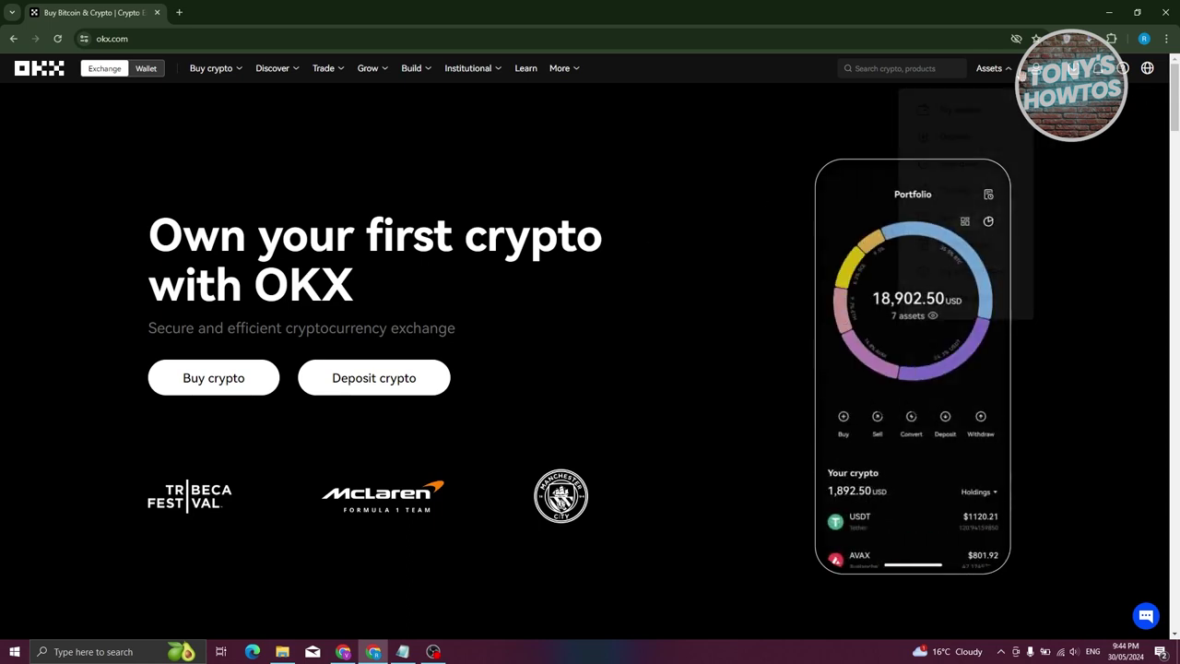
Open the account's security settings, view the phone authentication setup form, and return to the Security center.
mouse_move(1037, 70)
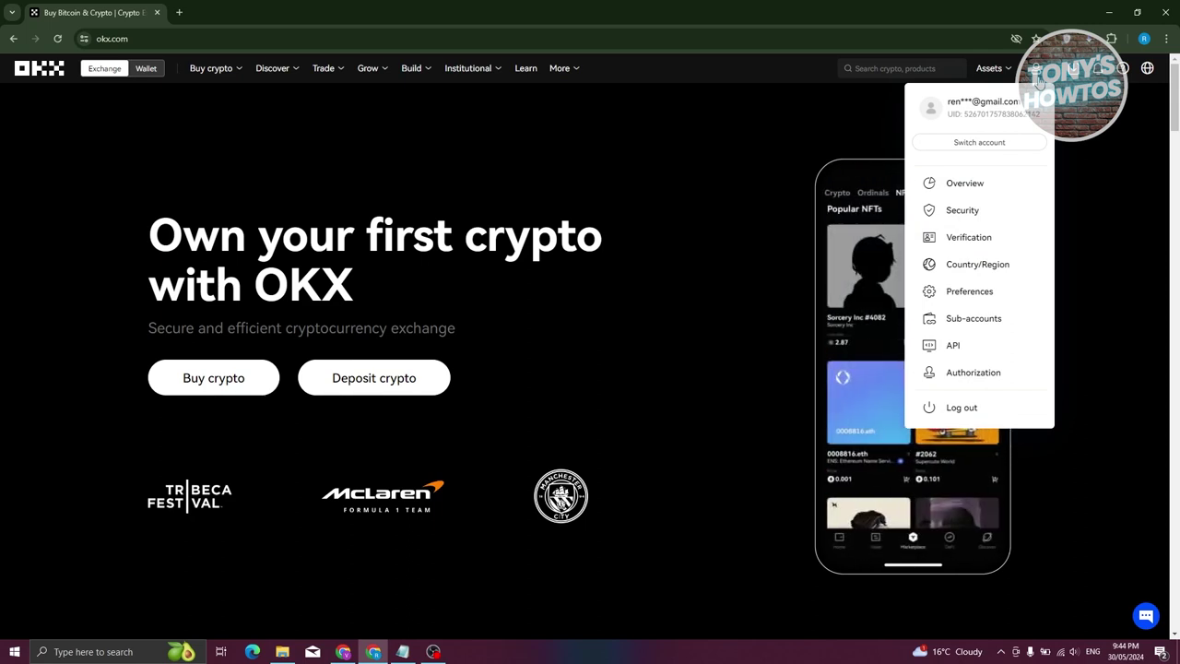
left_click(967, 211)
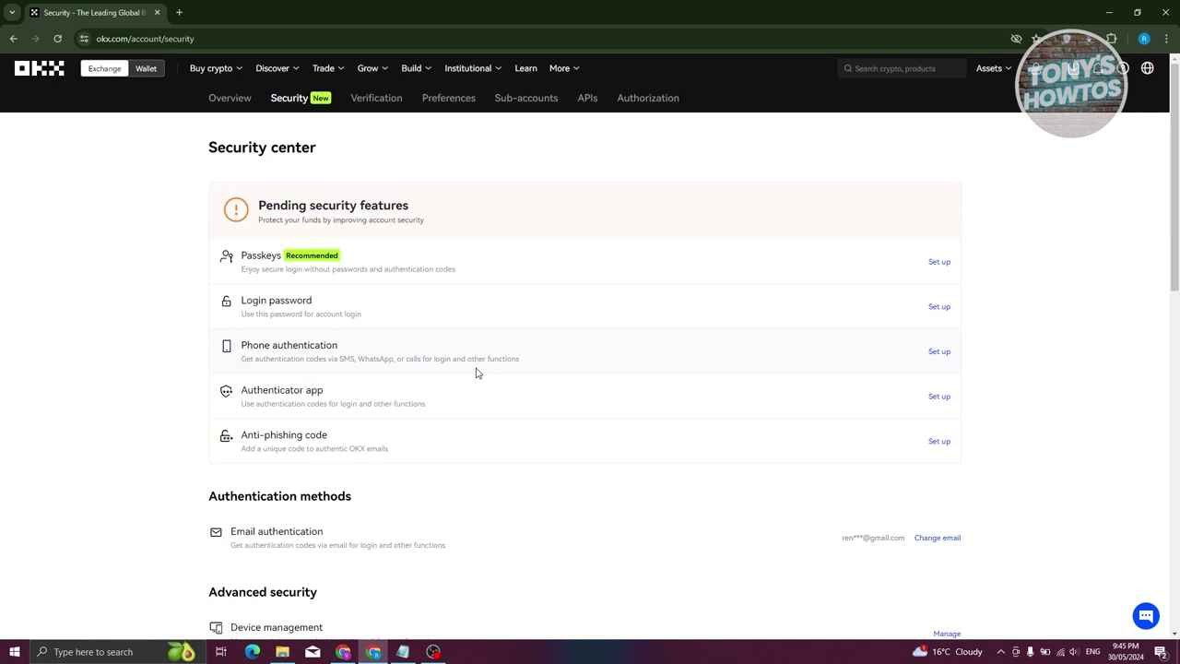
left_click(940, 353)
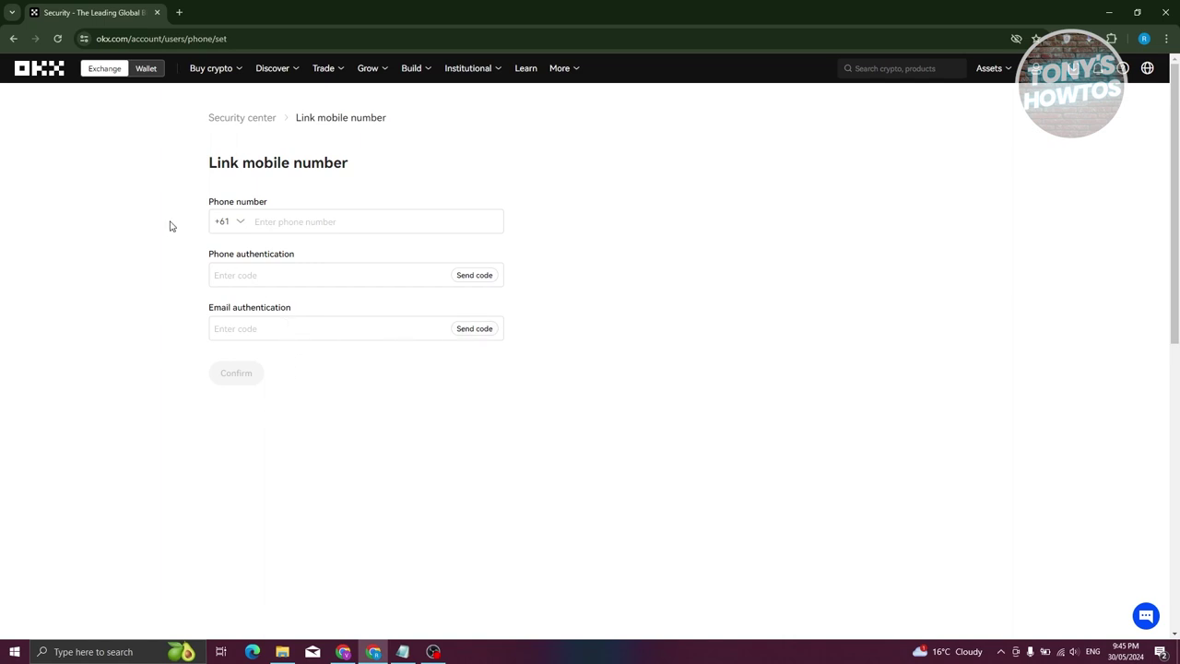
left_click(13, 39)
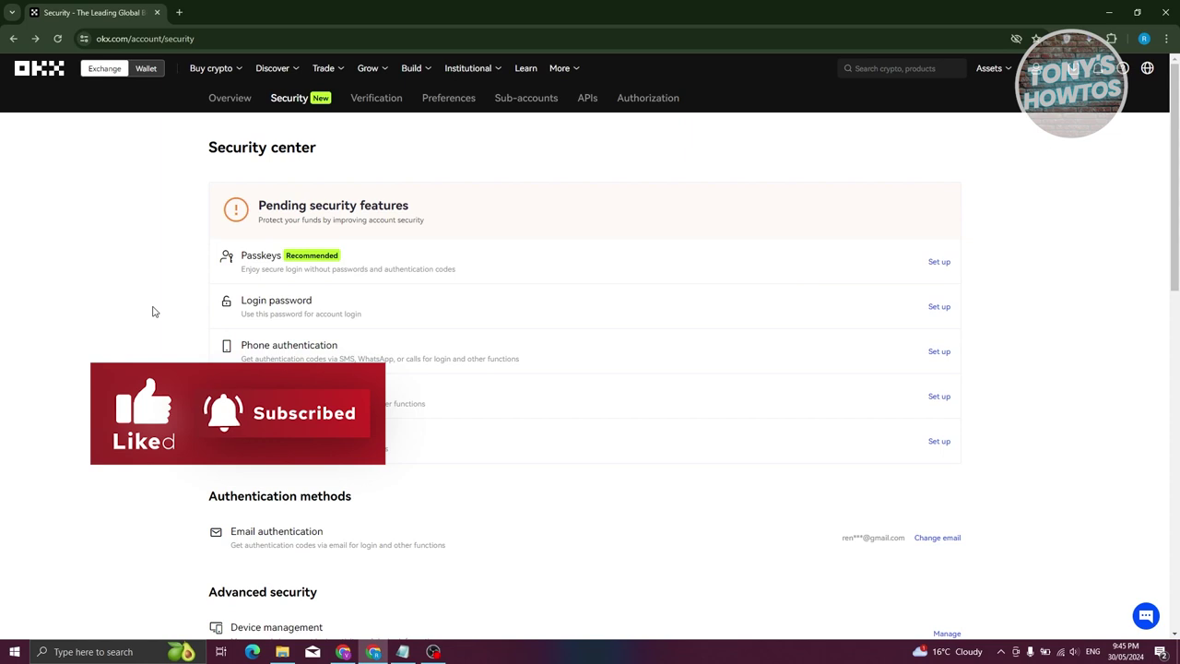
Check the account's identity verification page and return to the OKX home page.
left_click(384, 100)
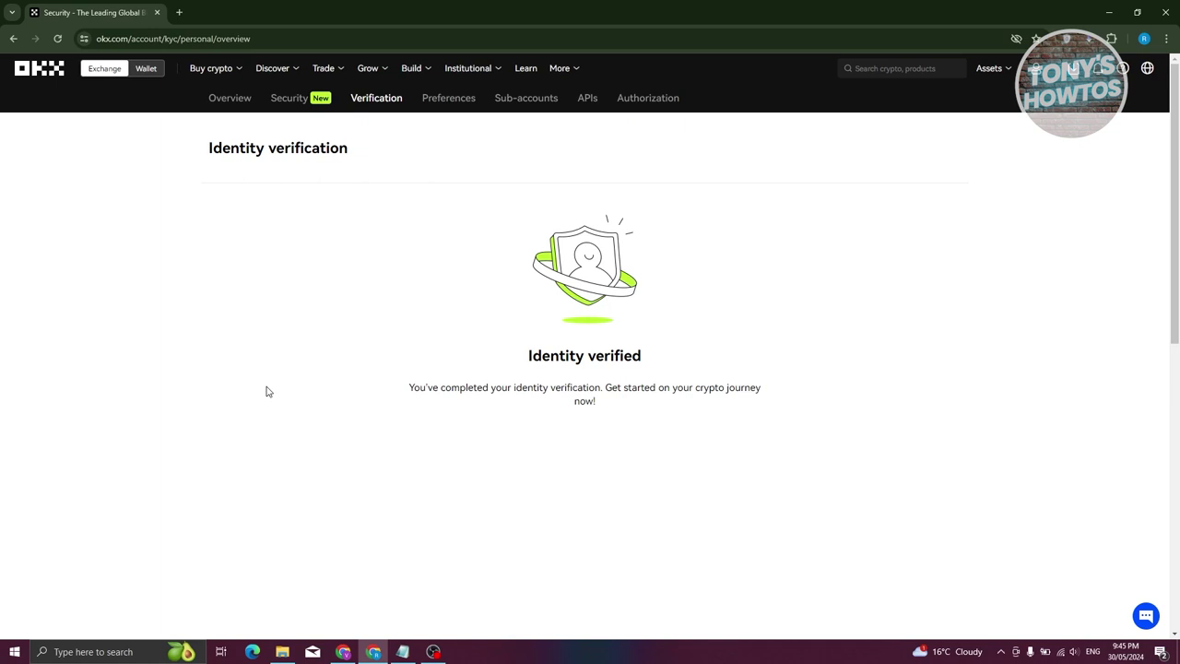
left_click(47, 69)
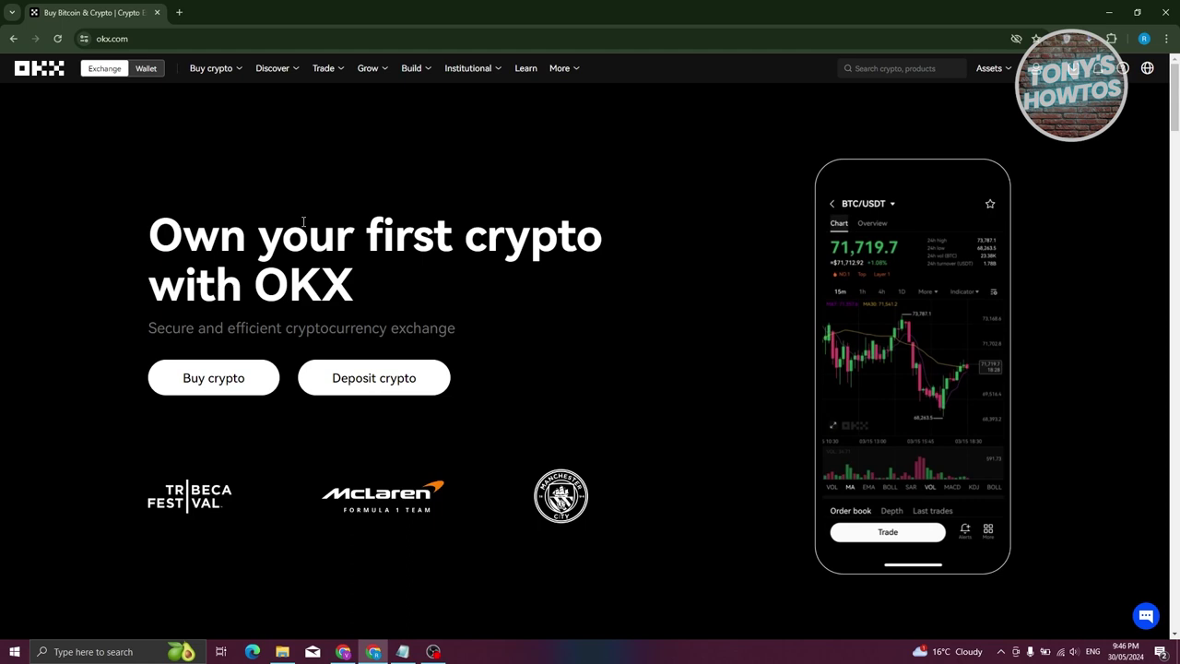
Browse the Learn articles down to the Web3 and Trading sections, and return to the home page.
left_click(529, 73)
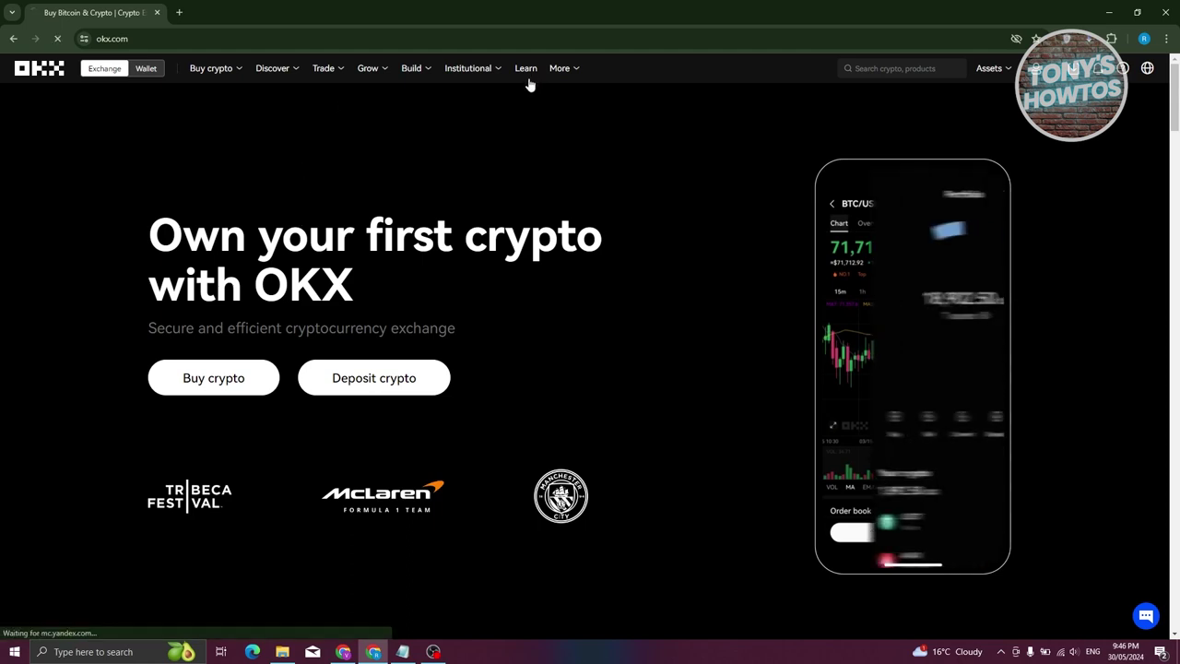
scroll(329, 271, "down", 3)
scroll(329, 273, "down", 4)
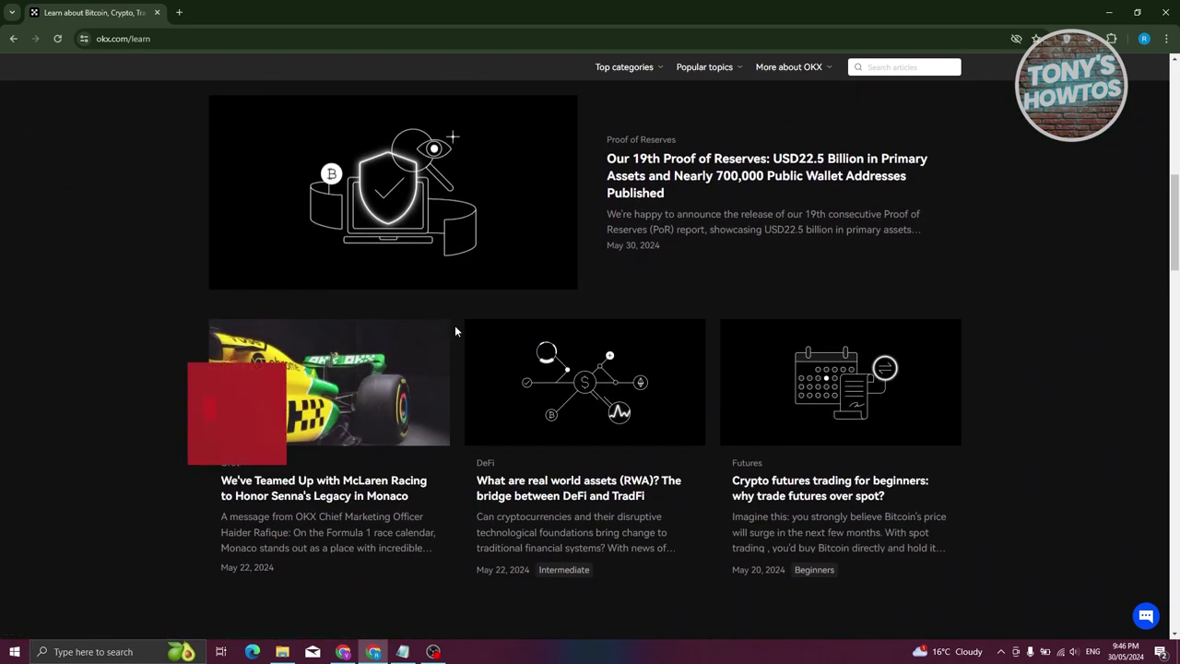
scroll(456, 333, "down", 5)
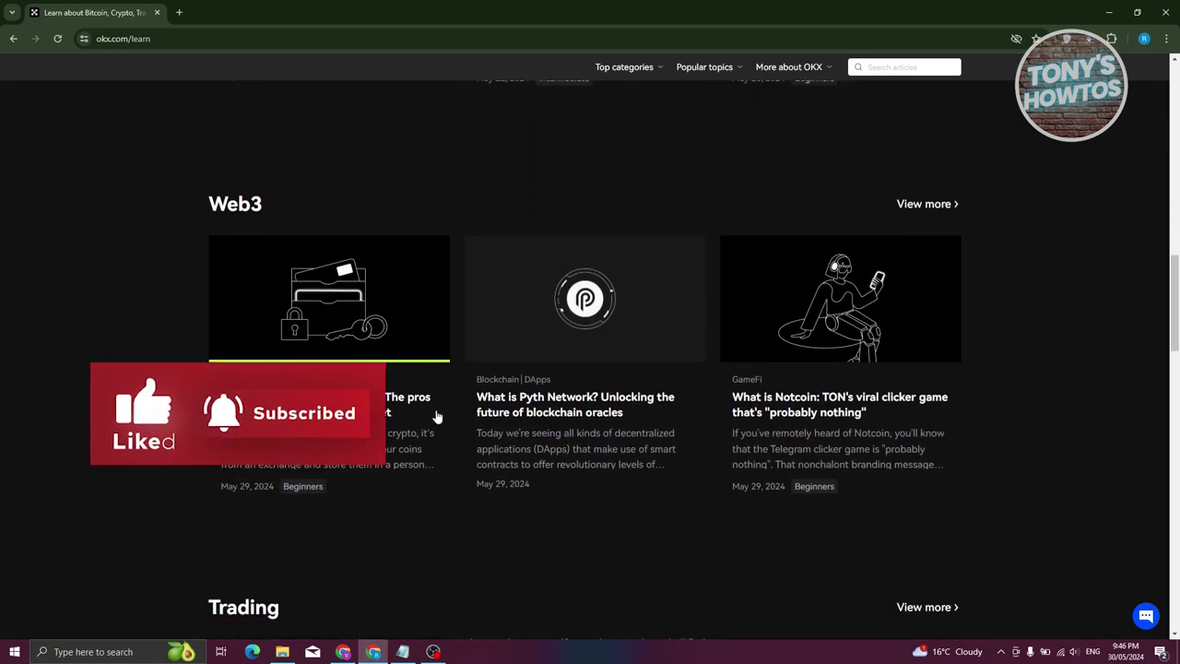
scroll(438, 433, "down", 1)
left_click(13, 38)
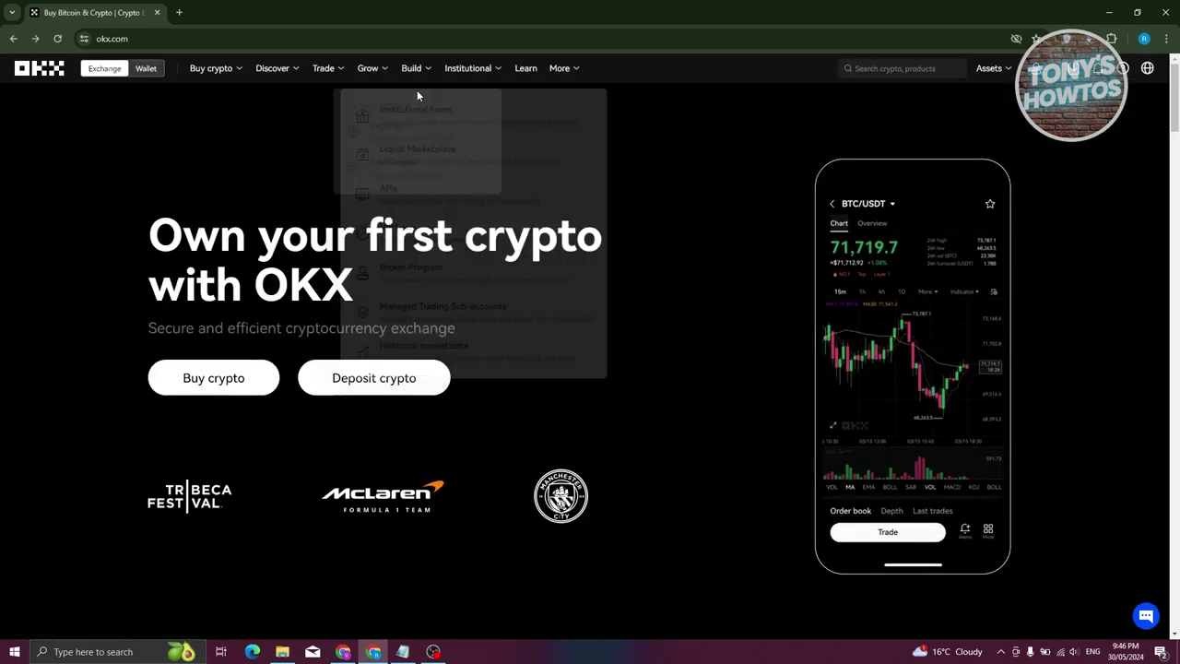
Open the Markets page in a new browser tab and switch to it.
mouse_move(279, 74)
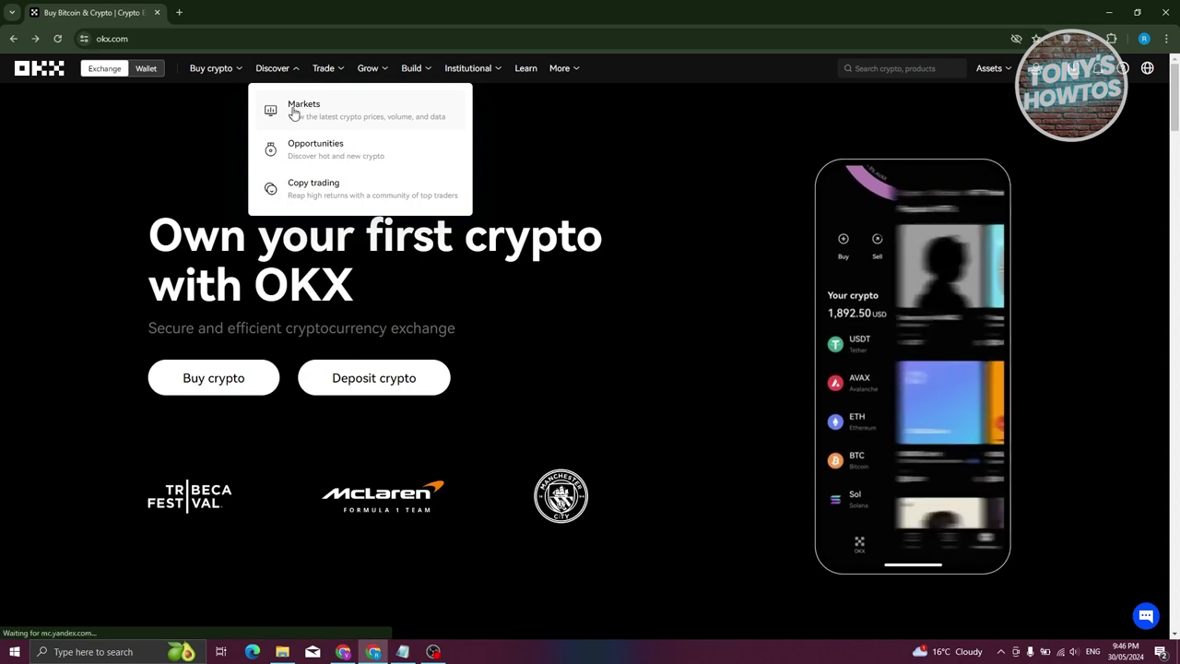
right_click(307, 111)
left_click(369, 121)
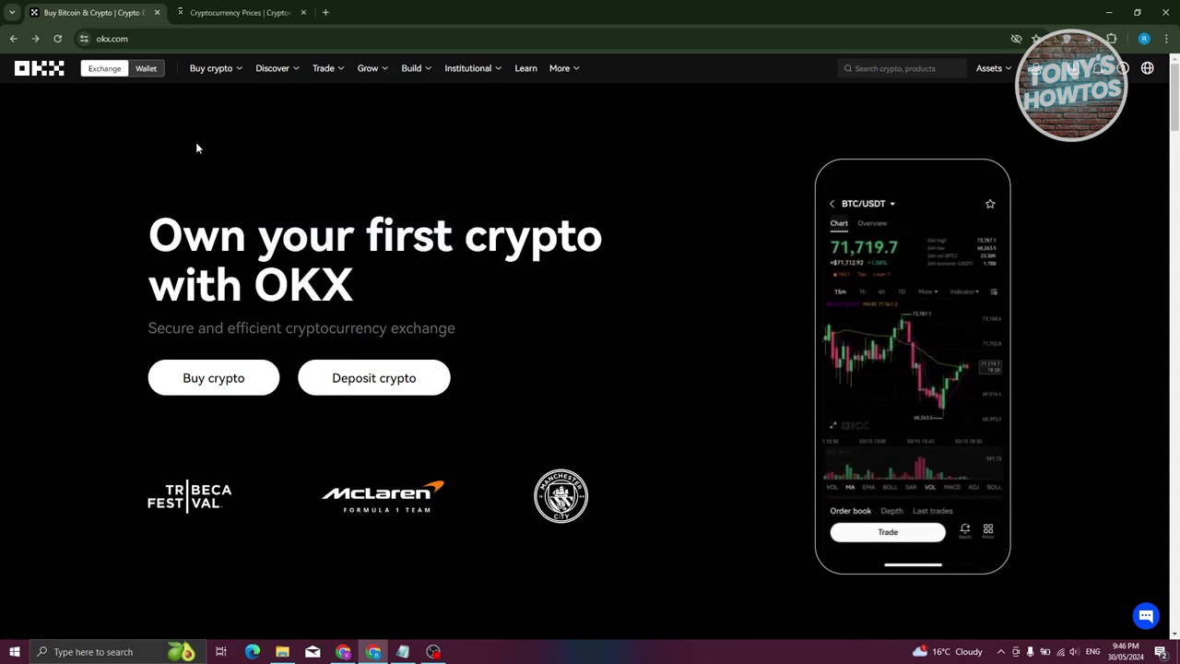
left_click(230, 12)
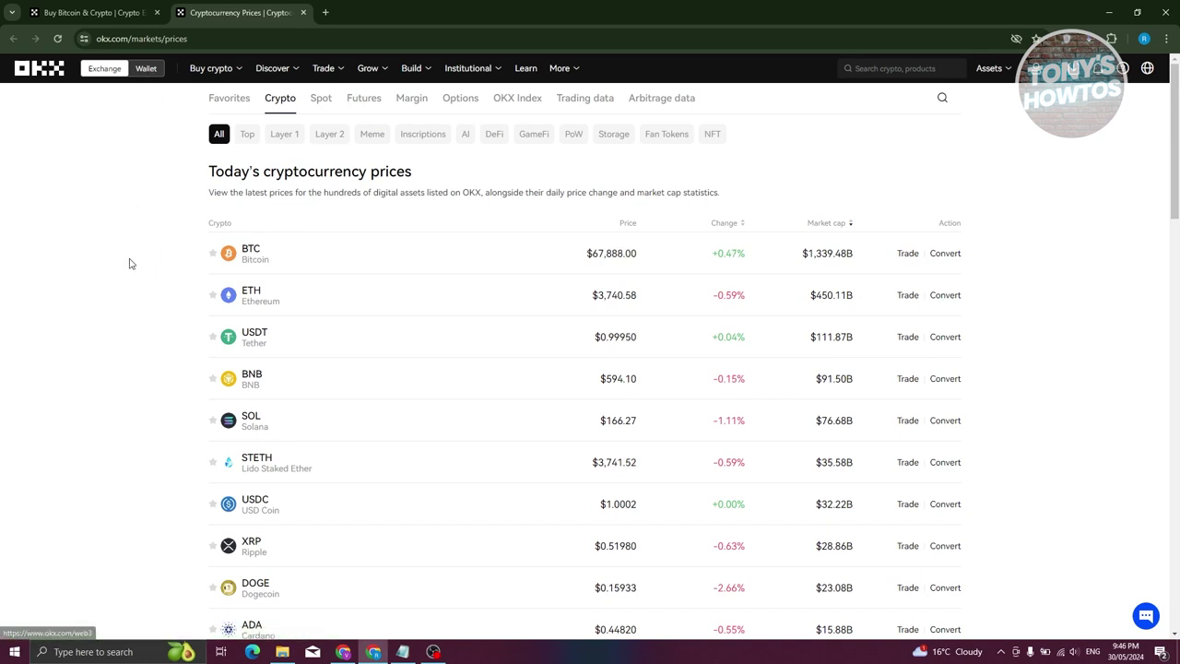
Look through the Favorites, Spot, Futures, Margin and Options market lists.
left_click(229, 98)
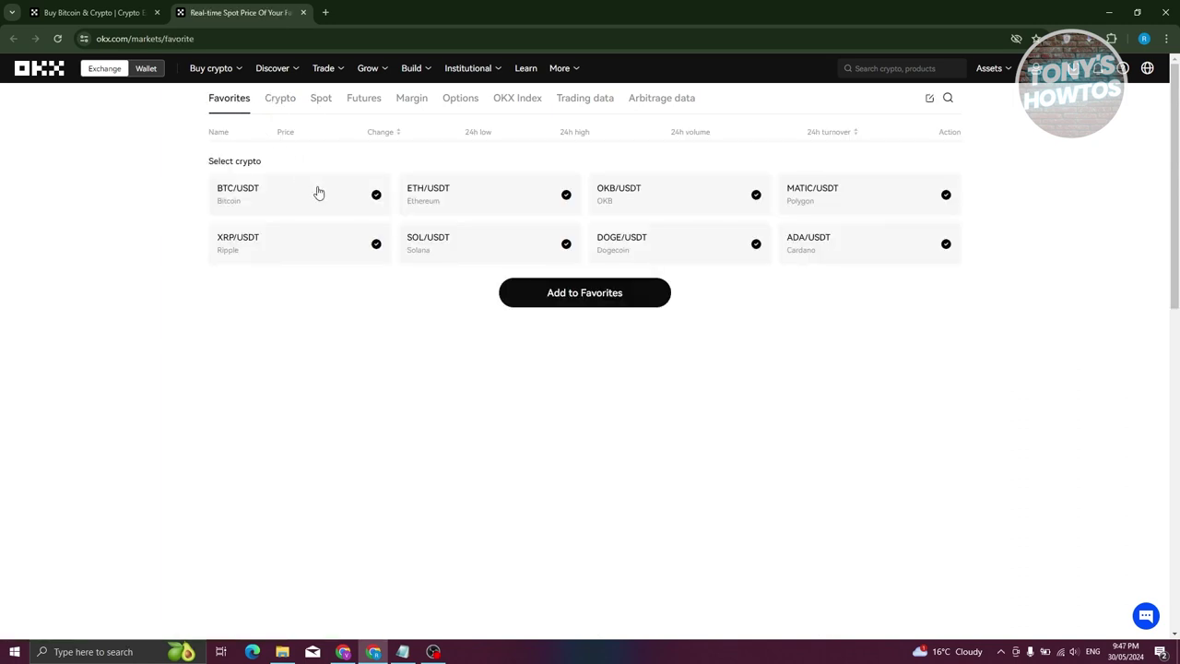
left_click(329, 98)
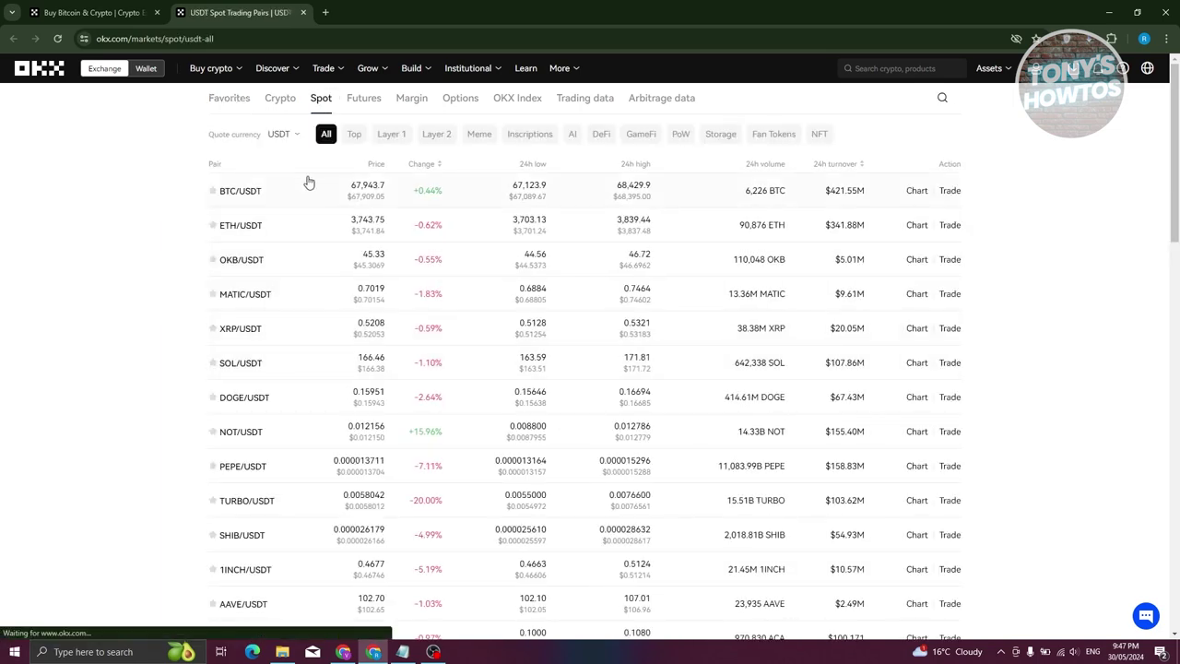
left_click(366, 101)
left_click(417, 101)
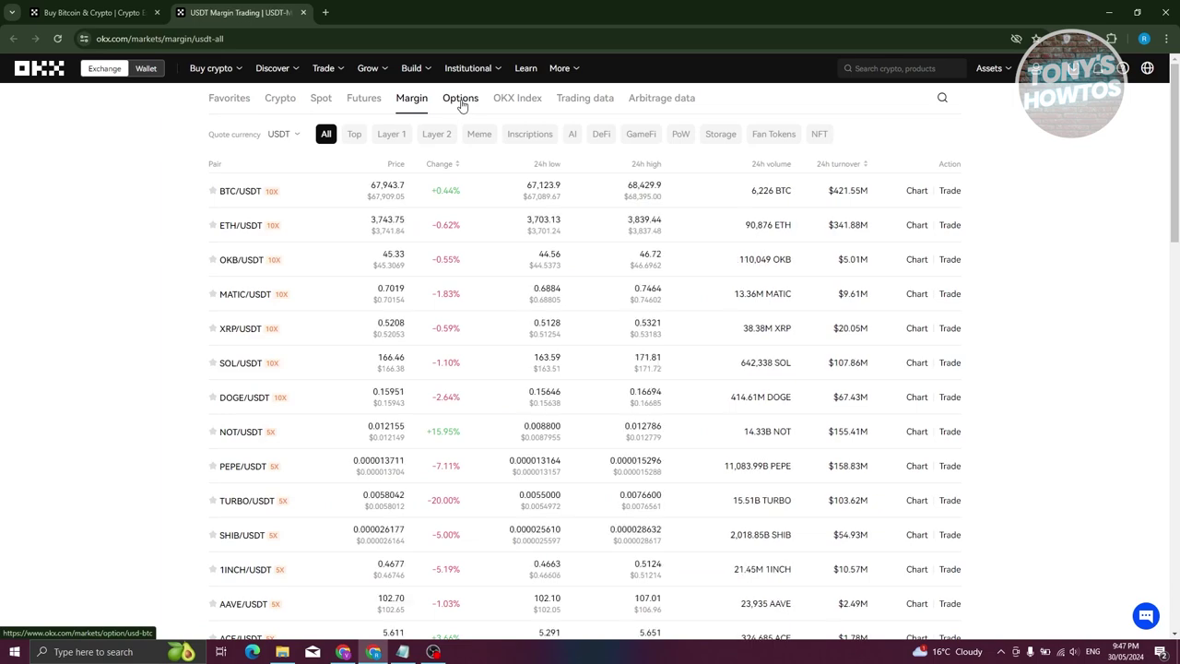
left_click(460, 99)
Open the Opportunities page and review its crypto rankings from Hot and Gainers through Turnover.
mouse_move(289, 68)
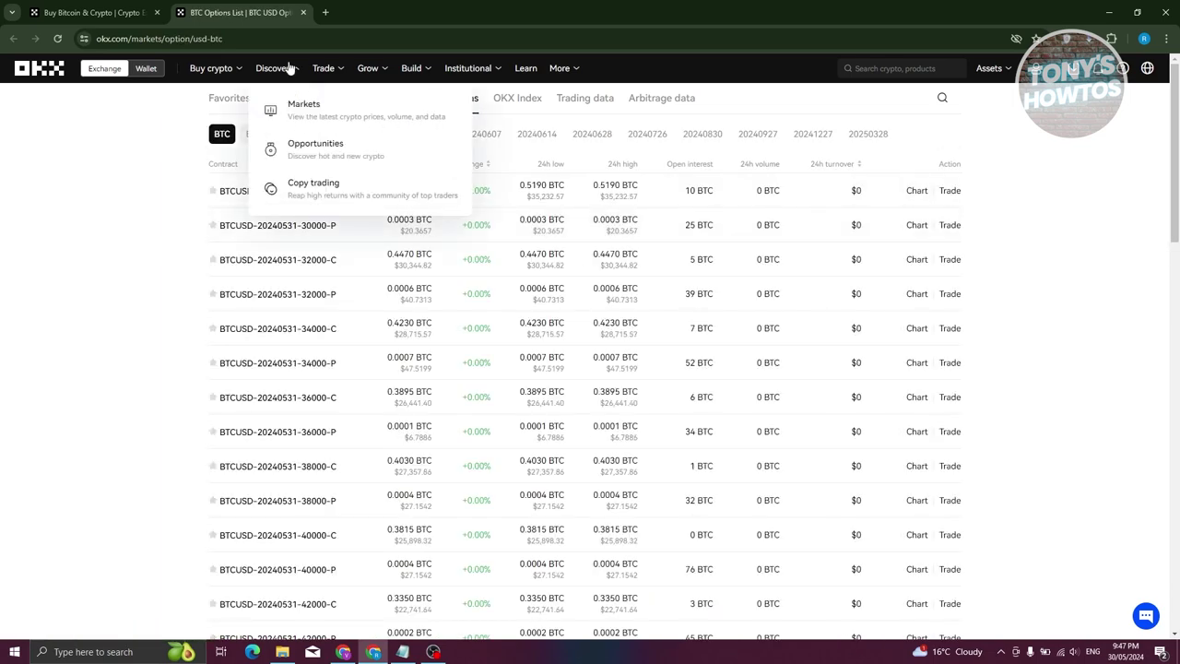
left_click(312, 150)
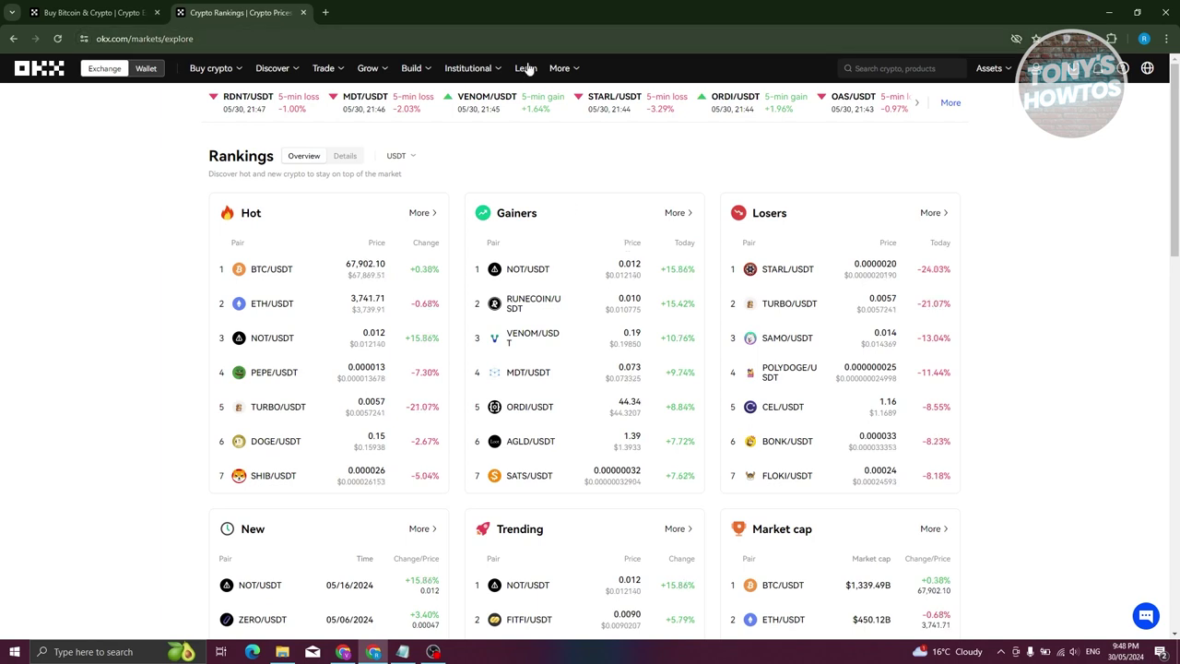
scroll(65, 326, "down", 2)
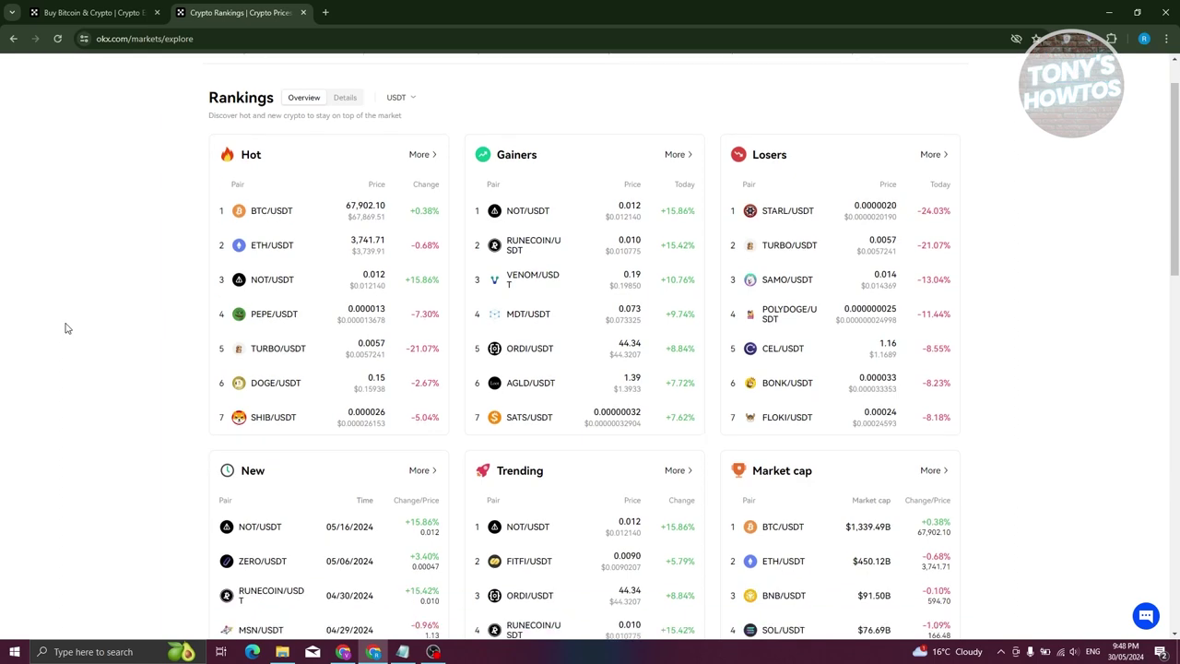
scroll(74, 330, "down", 3)
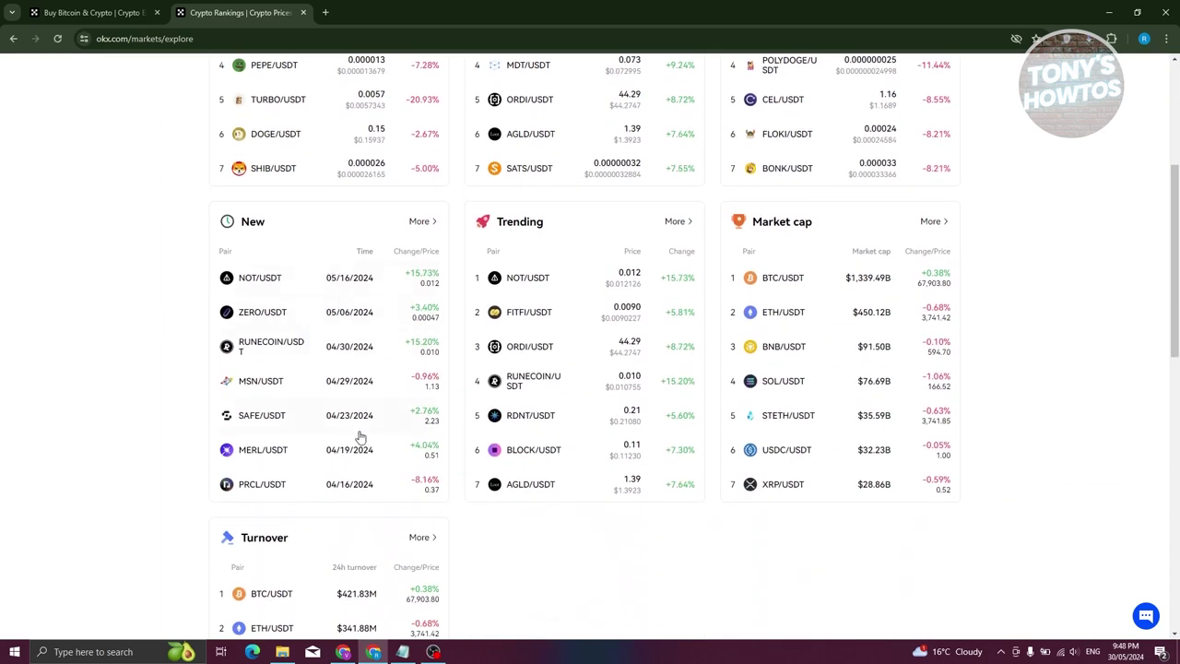
scroll(480, 419, "down", 3)
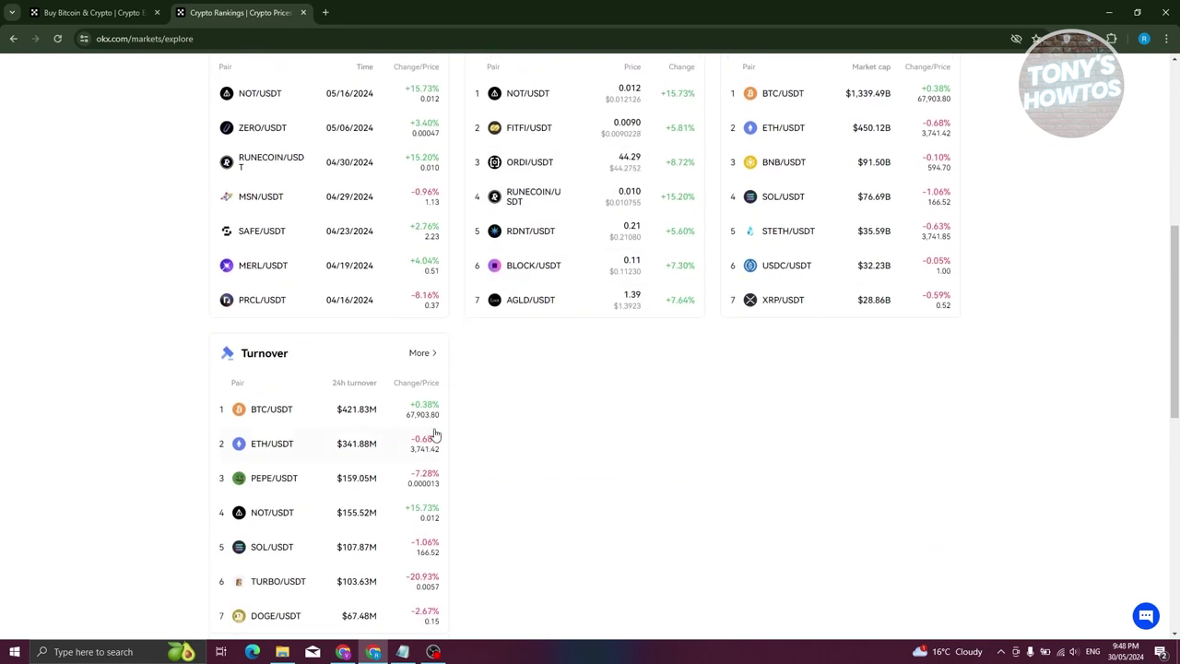
scroll(507, 452, "up", 8)
Open the Copy trading page to view the available lead traders.
mouse_move(289, 70)
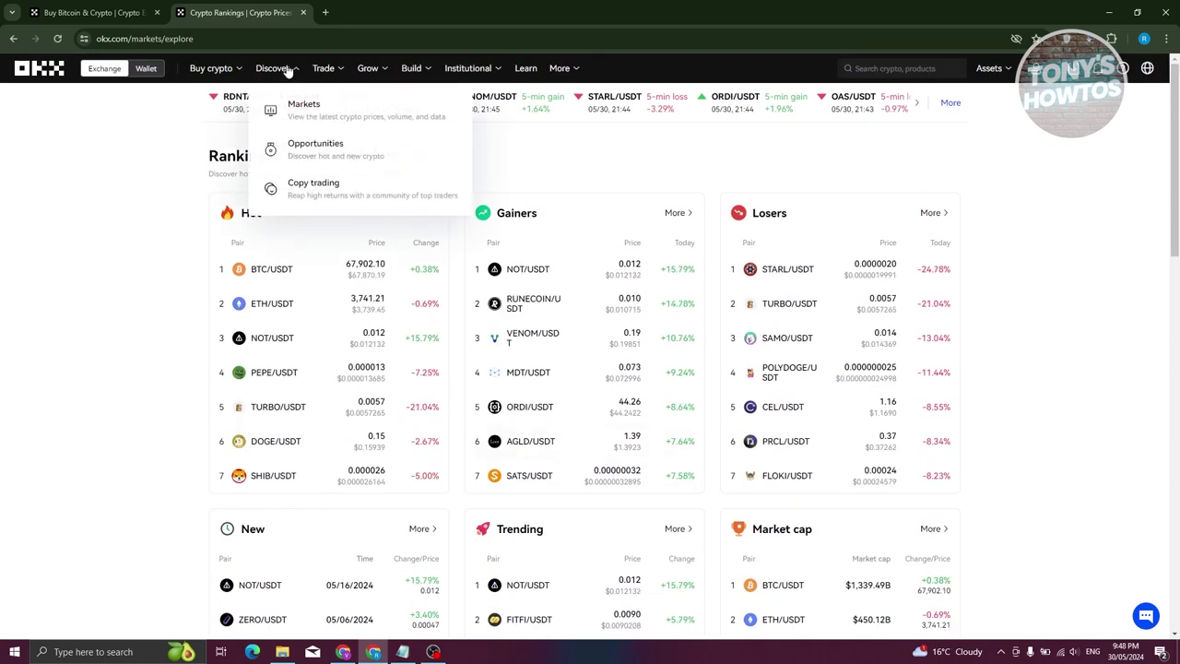
left_click(324, 199)
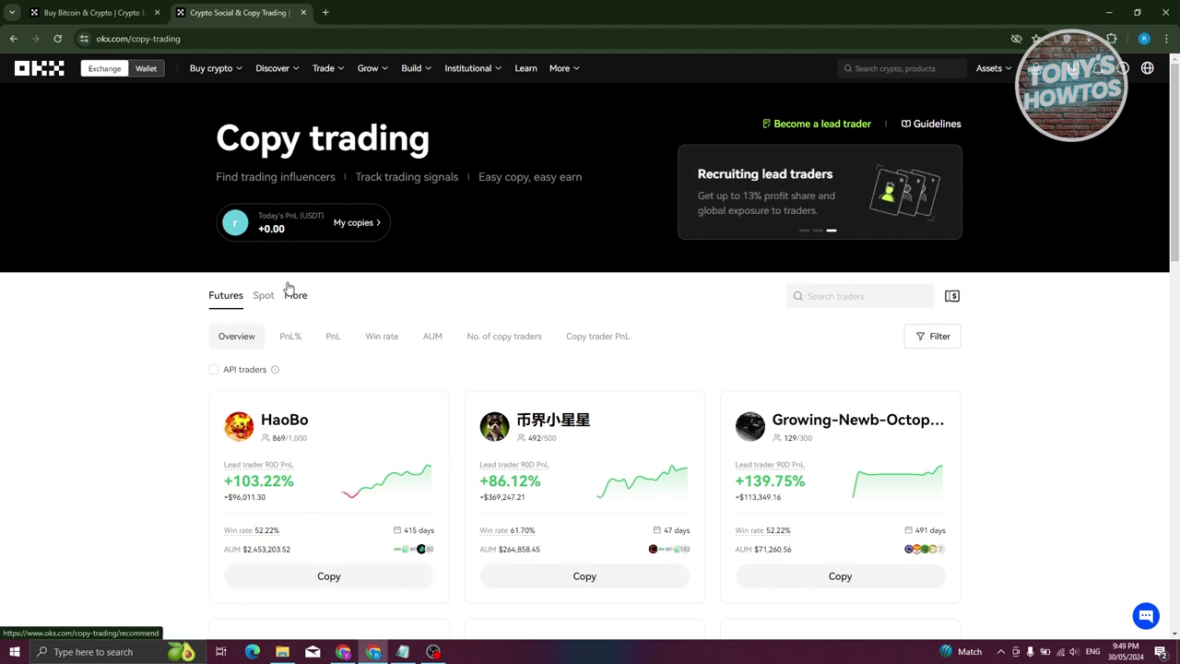
mouse_move(377, 68)
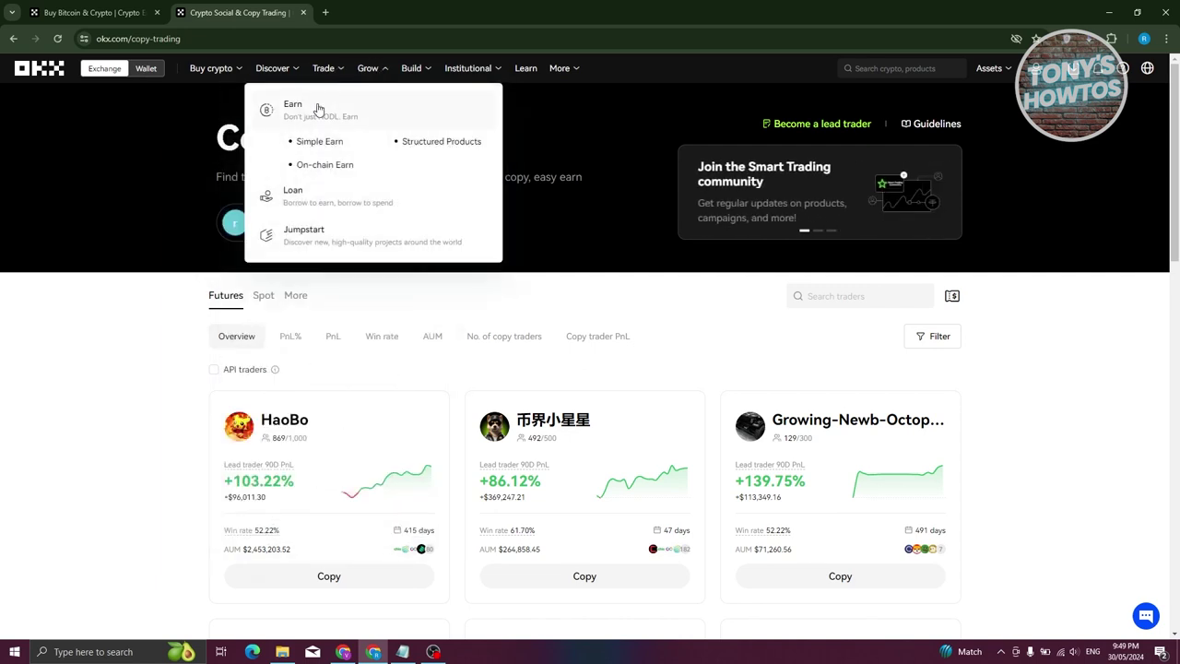
mouse_move(416, 70)
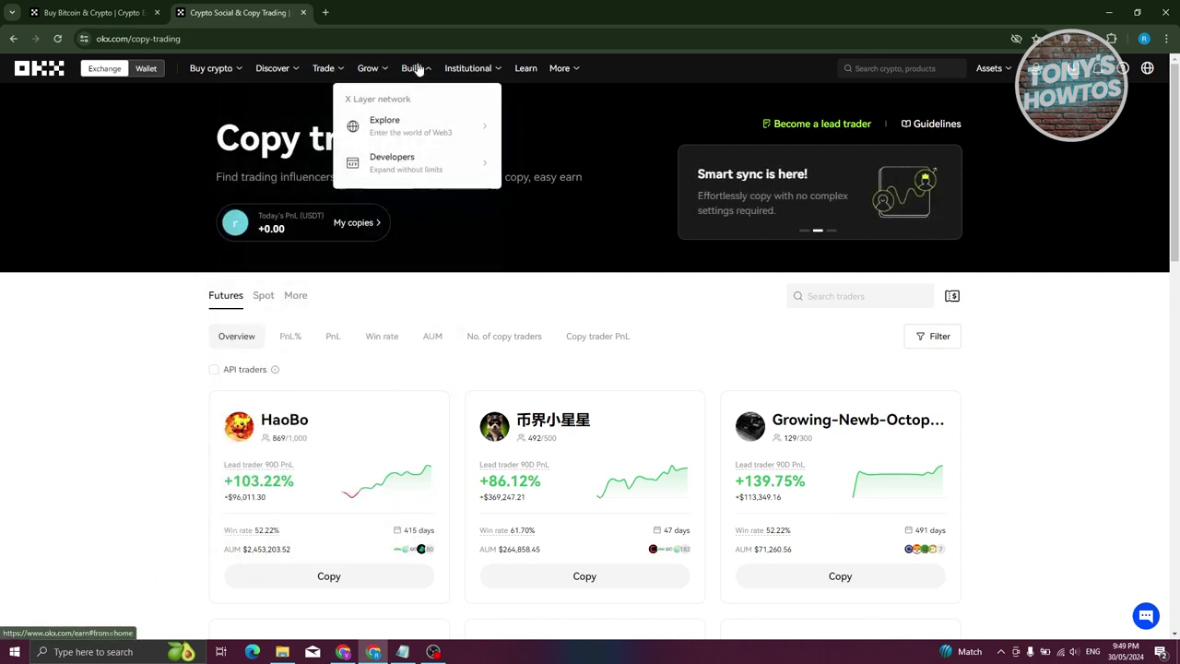
mouse_move(432, 174)
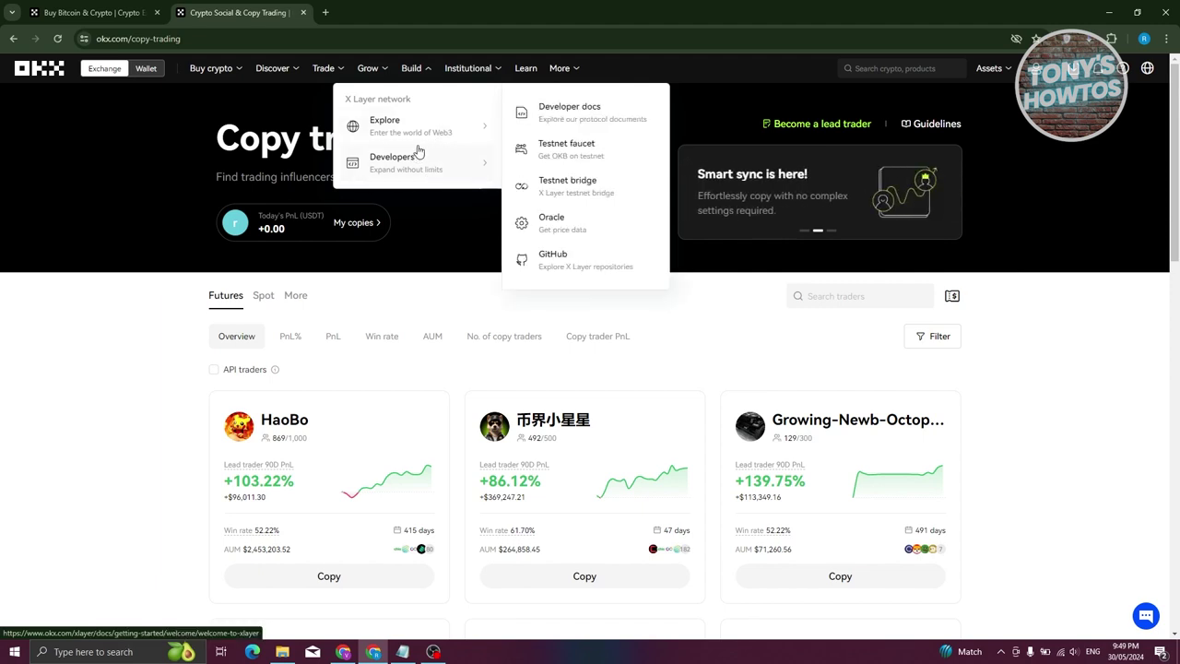
mouse_move(469, 78)
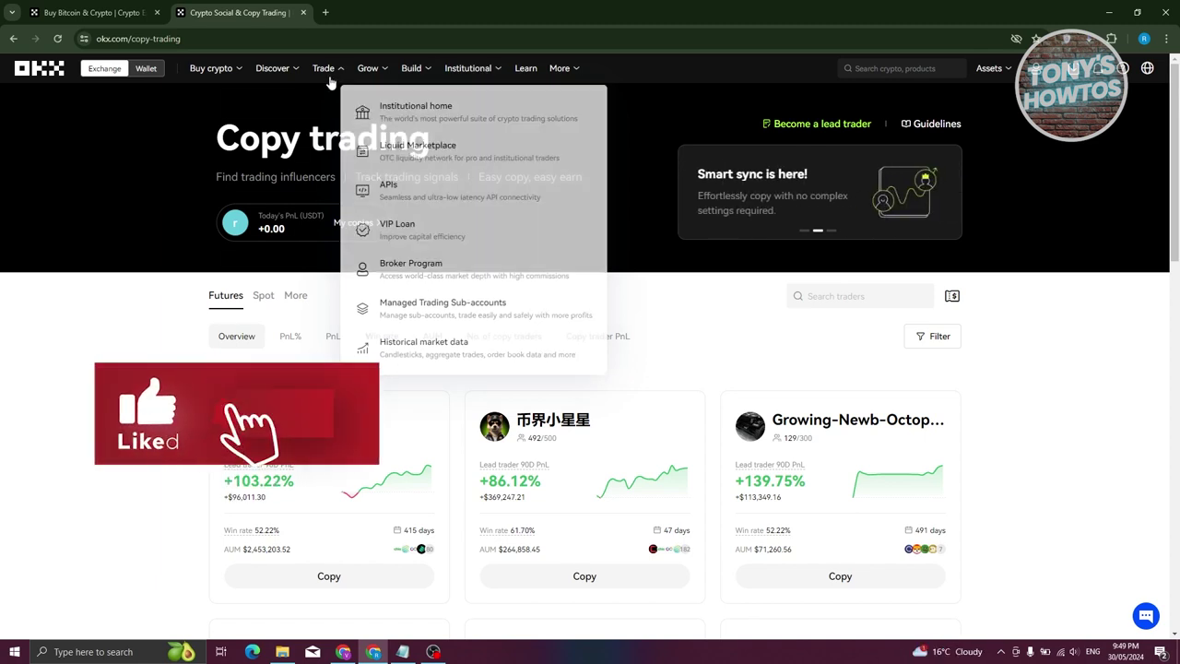
Open the Express buy page and enter 1,000 PHP as the amount to pay for USDT.
mouse_move(232, 79)
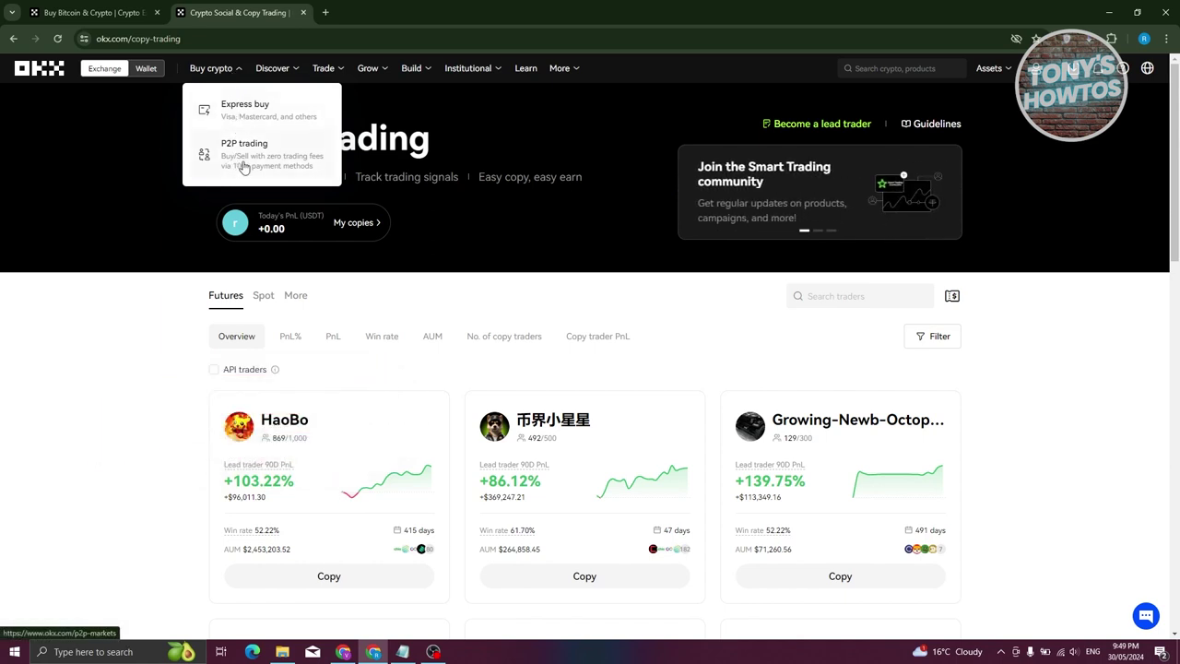
left_click(263, 118)
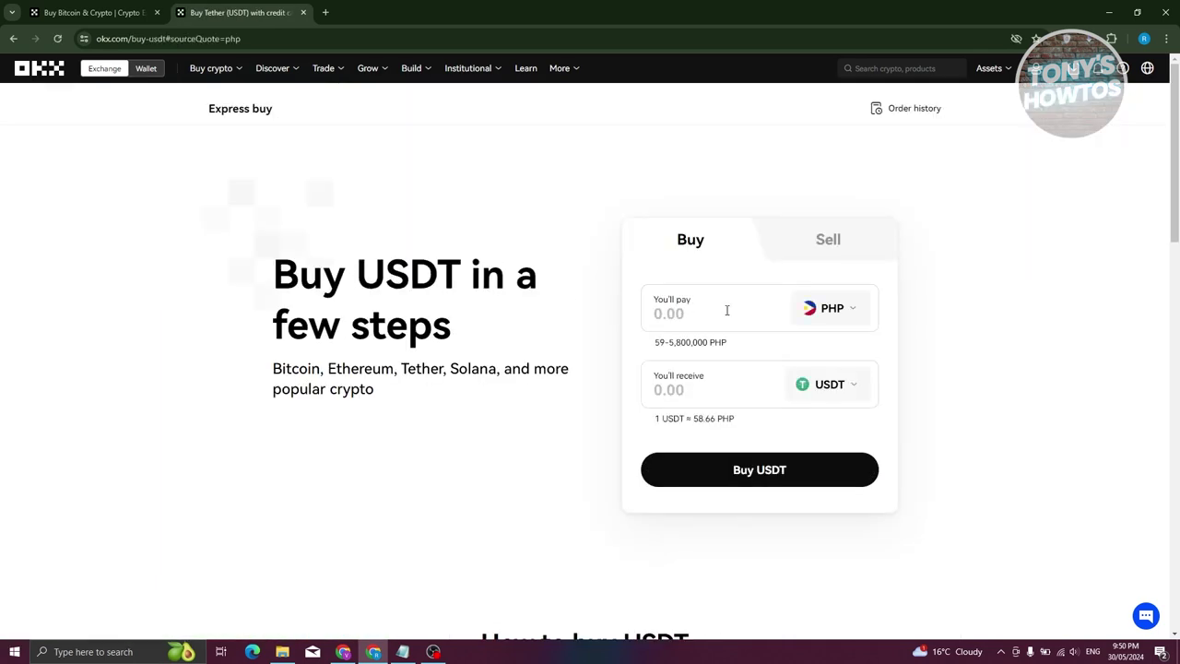
left_click(728, 314)
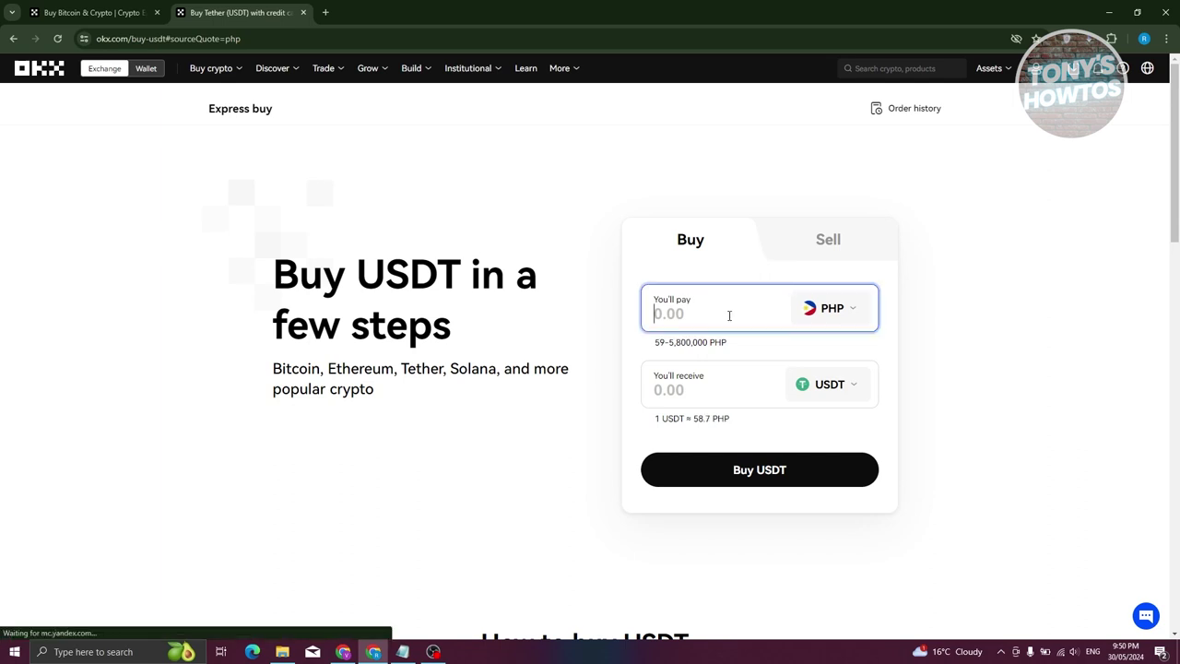
type("1000")
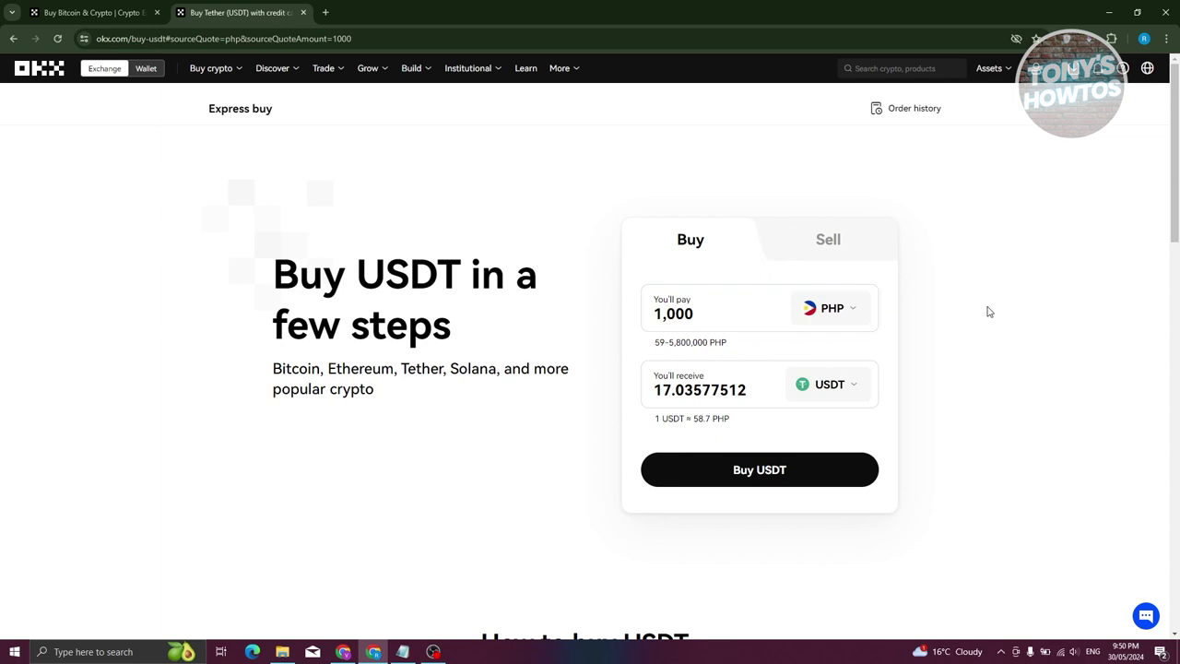
Look up "usd" in the payment currencies and set USD as the currency for paying for USDT.
left_click(850, 322)
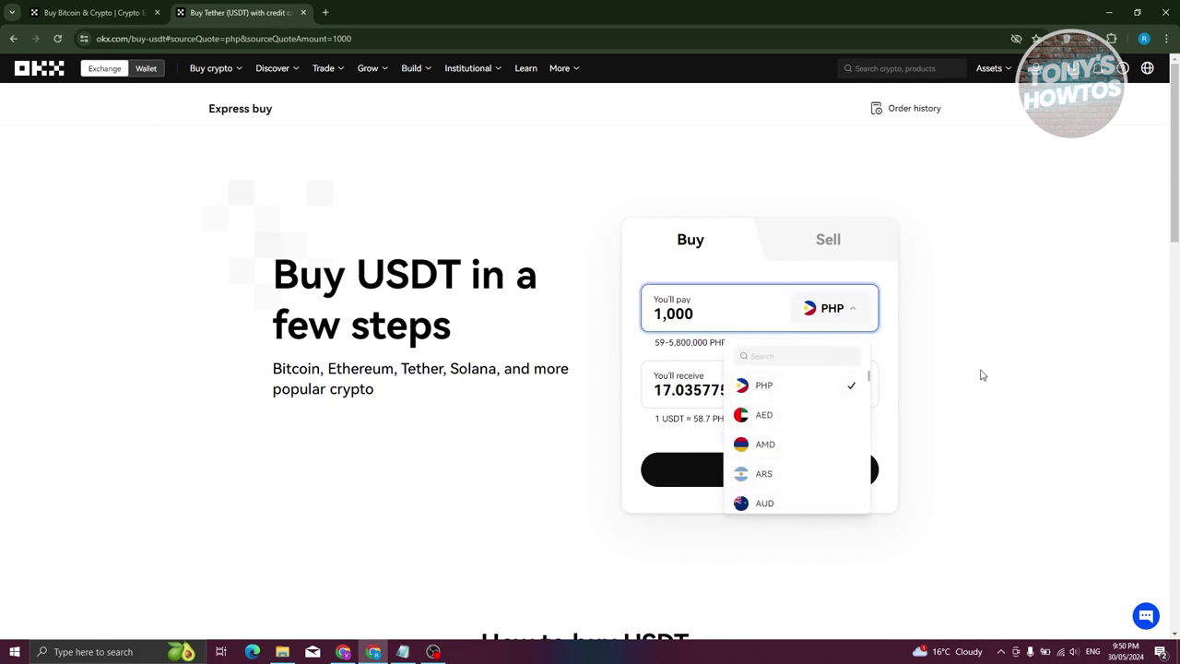
left_click(982, 315)
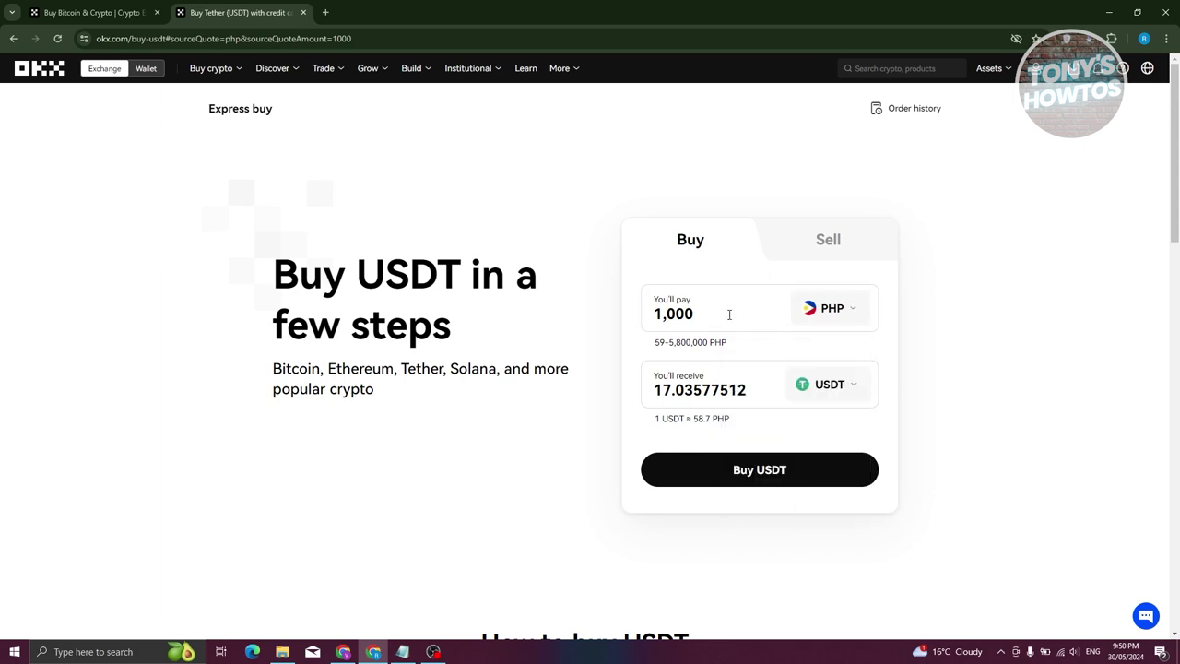
left_click(841, 315)
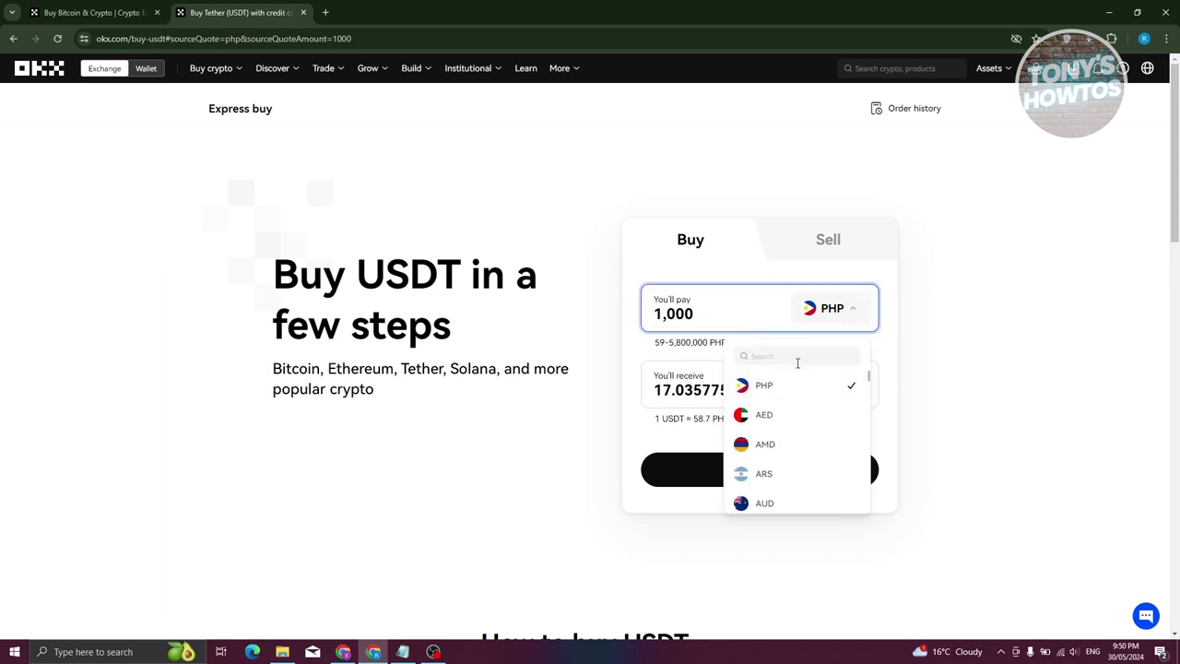
type("usd")
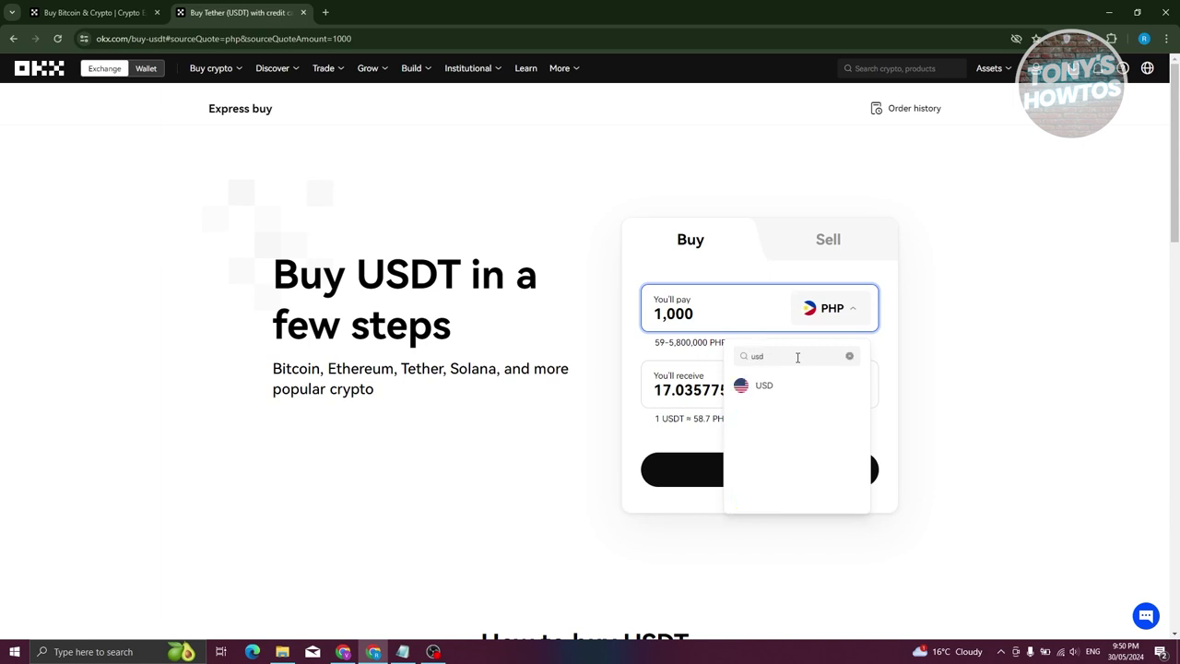
left_click(771, 385)
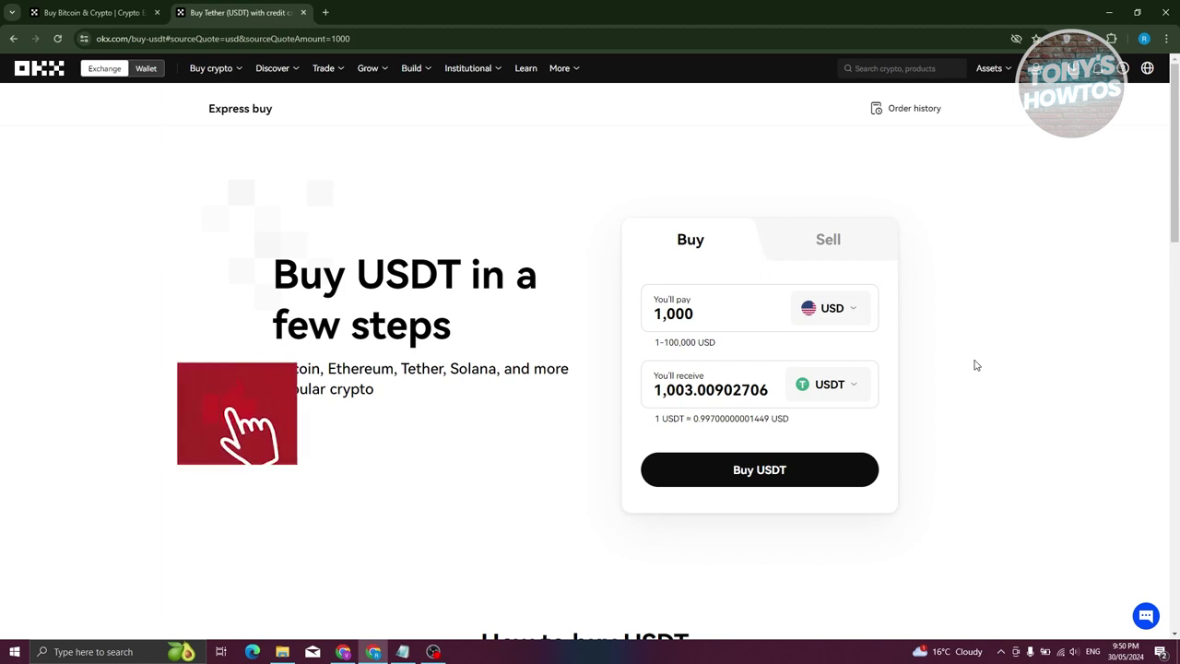
Proceed with the 1,000 USD purchase of USDT to review its payment methods, and return to the Express buy form.
left_click(740, 472)
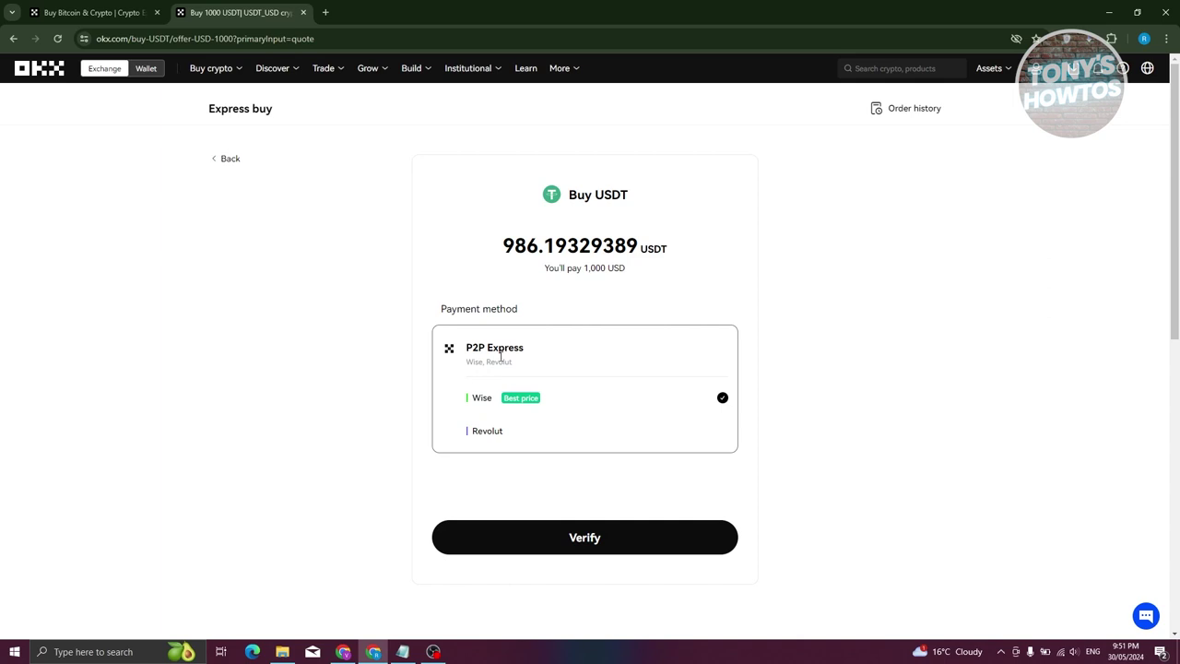
scroll(599, 369, "down", 3)
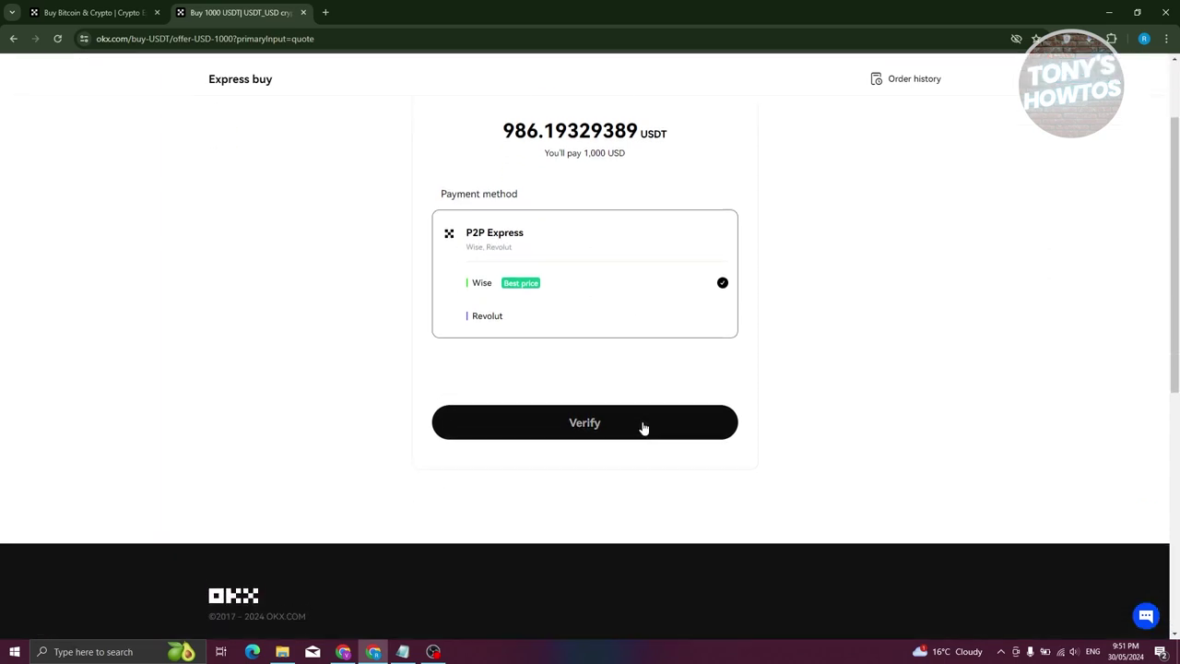
scroll(553, 497, "up", 3)
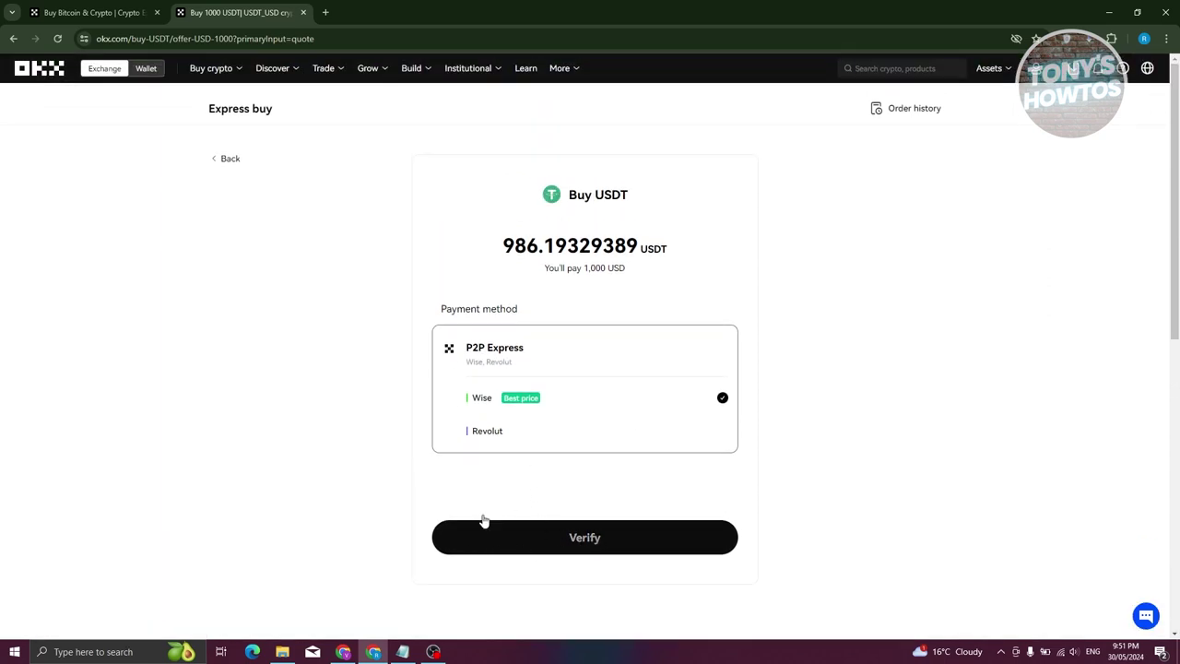
left_click(230, 160)
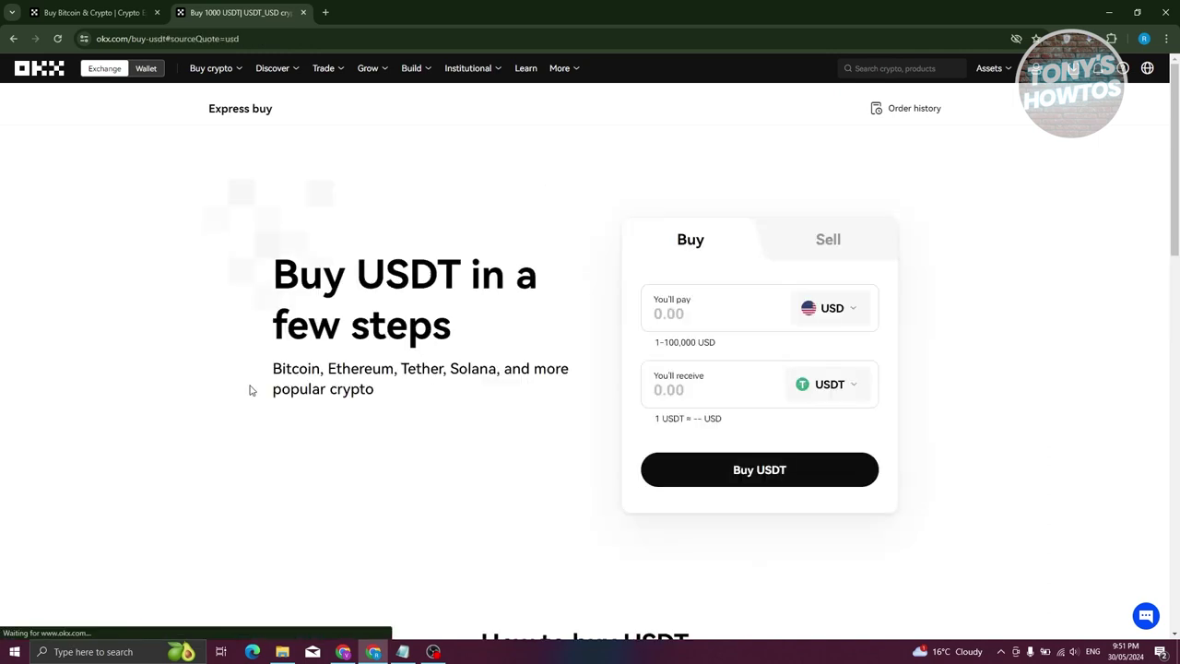
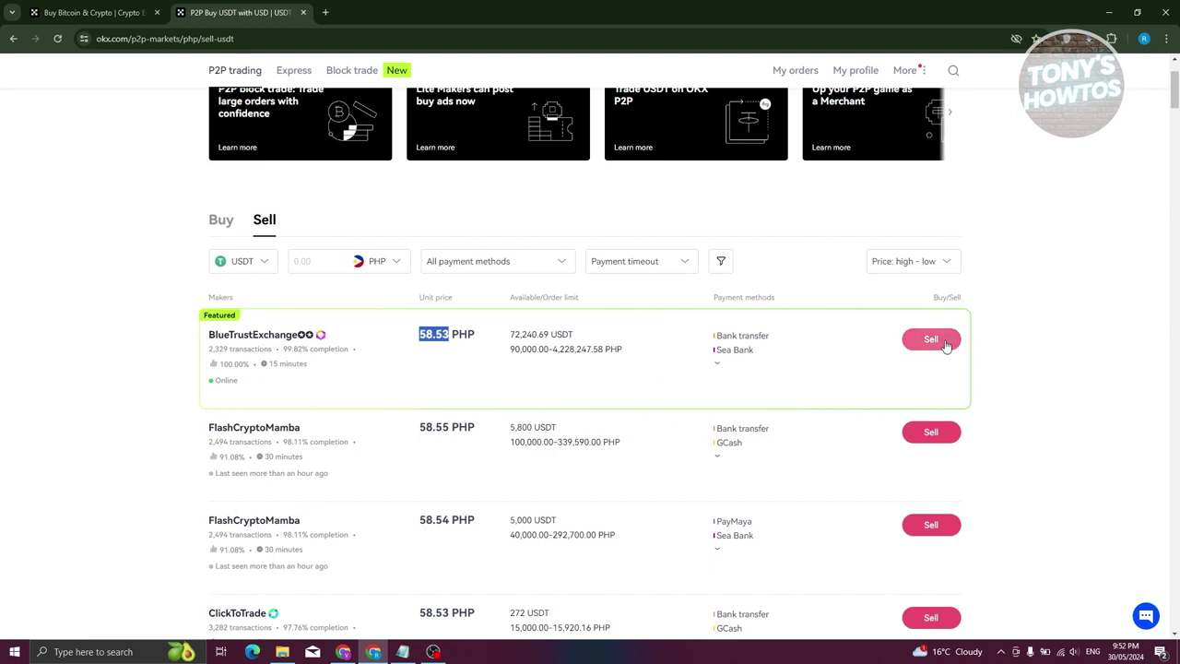
Try to sell USDT through the featured P2P offer, accepting the OKX P2P User Agreement, and dismiss the account security and agreement dialogs.
left_click(718, 365)
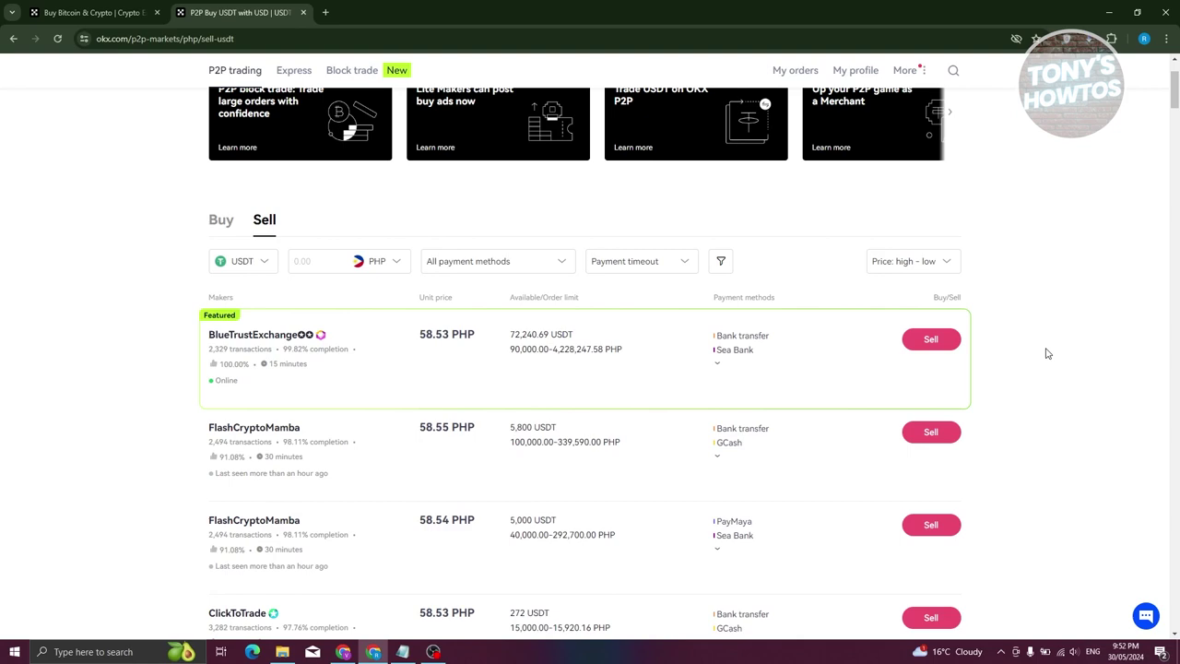
left_click(929, 338)
left_click(484, 354)
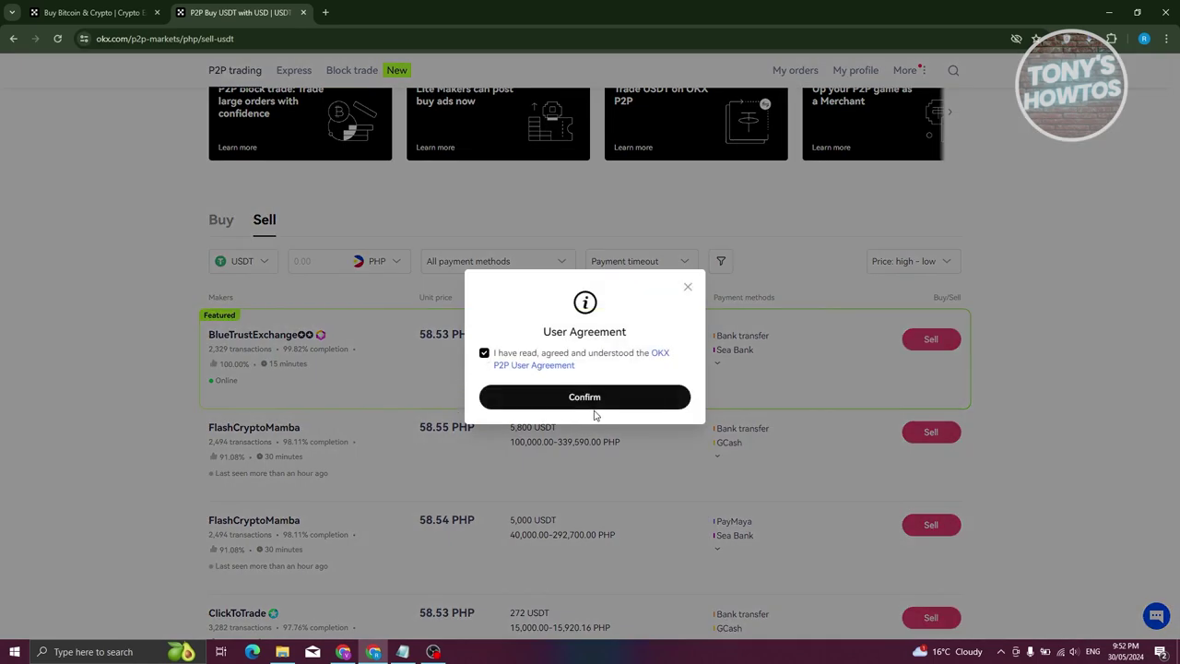
left_click(595, 402)
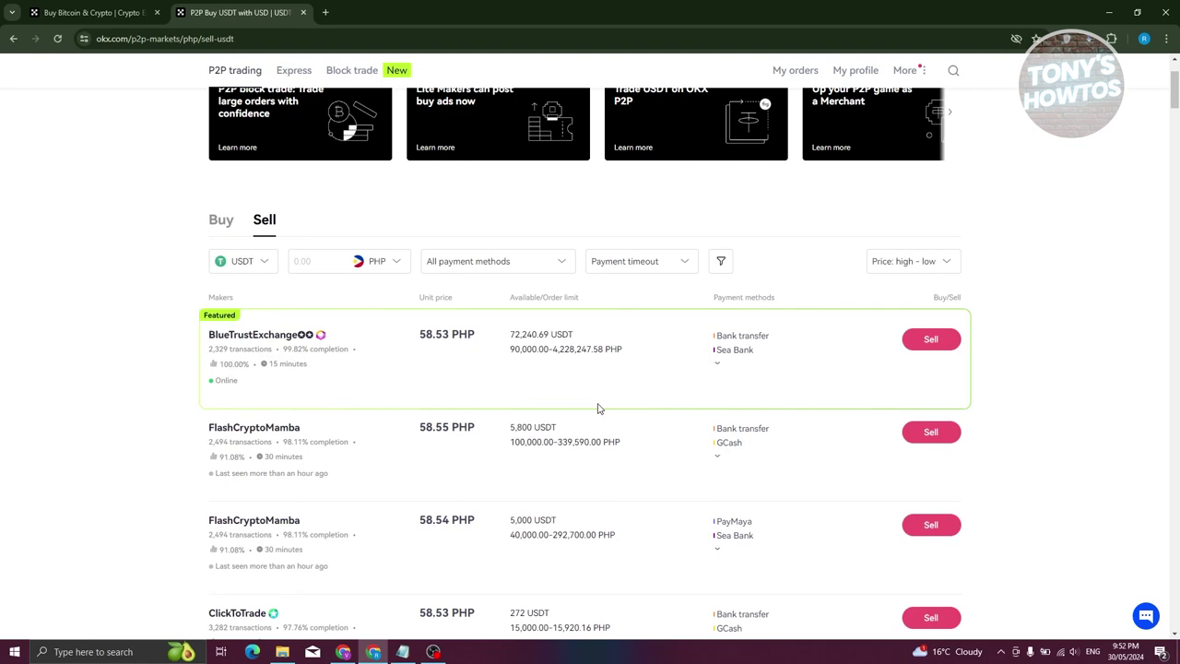
left_click(931, 339)
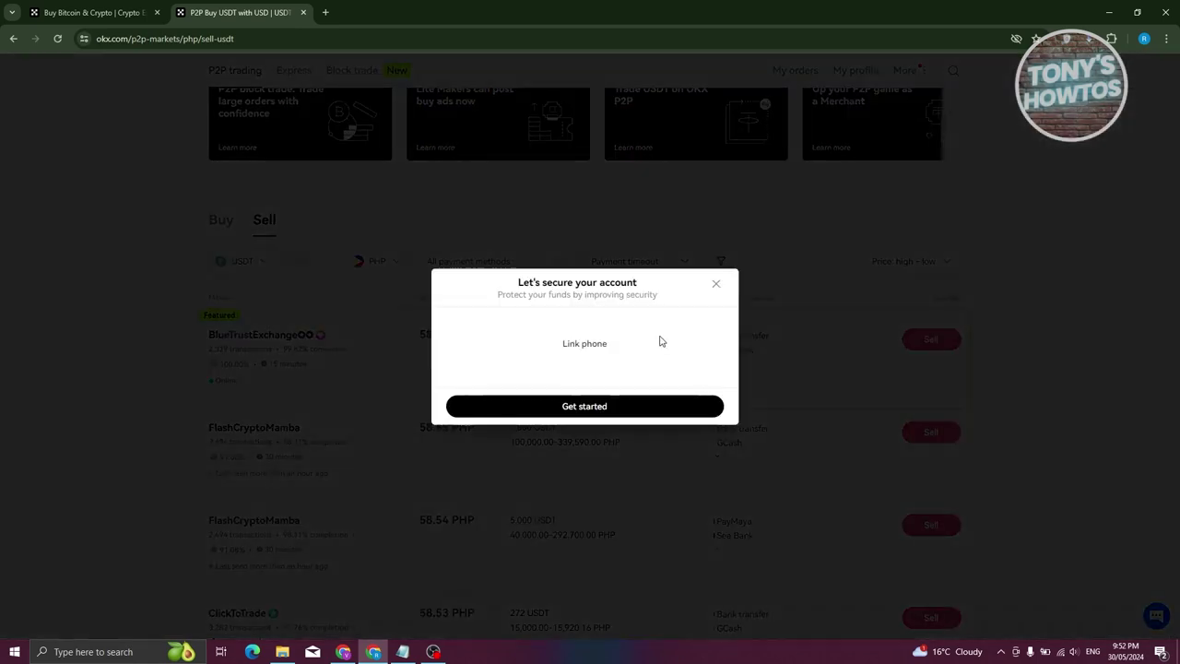
left_click(716, 285)
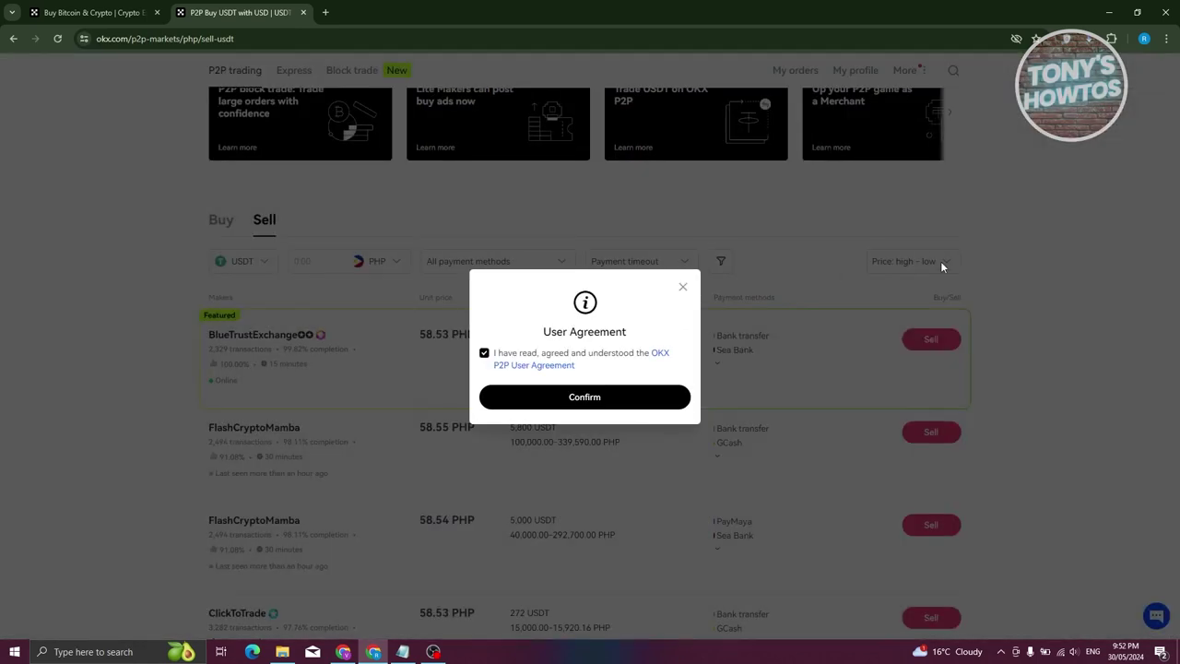
left_click(684, 287)
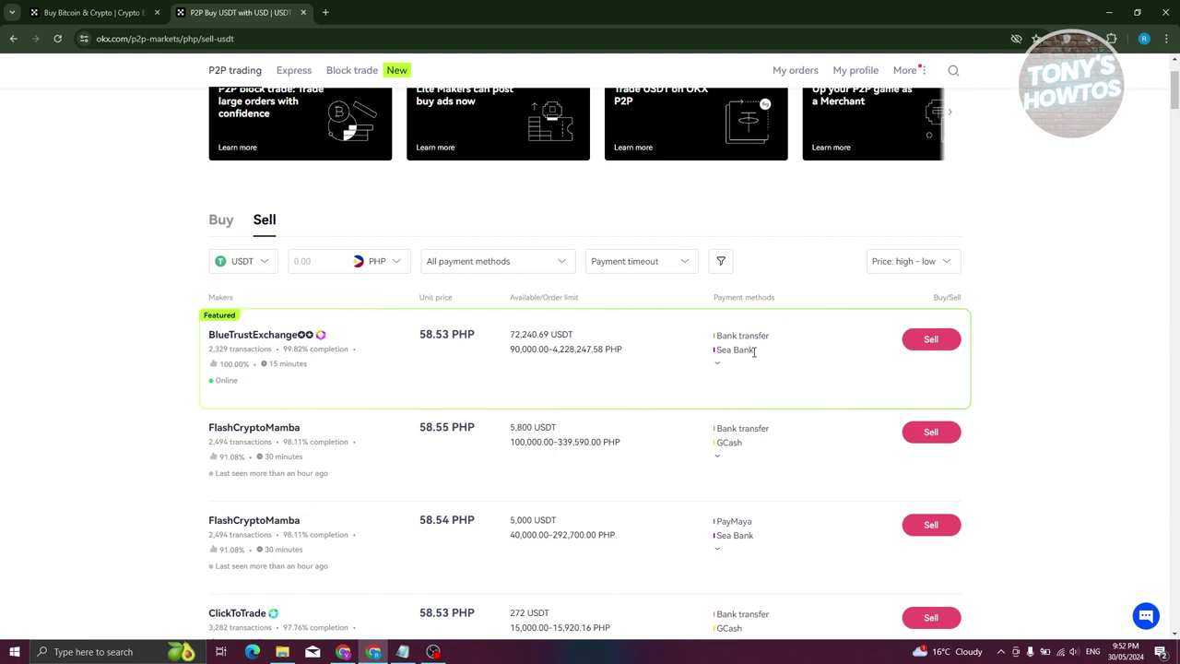
Check the payment methods of the featured P2P offer and open the Spot trading page.
left_click_drag(755, 357, 720, 334)
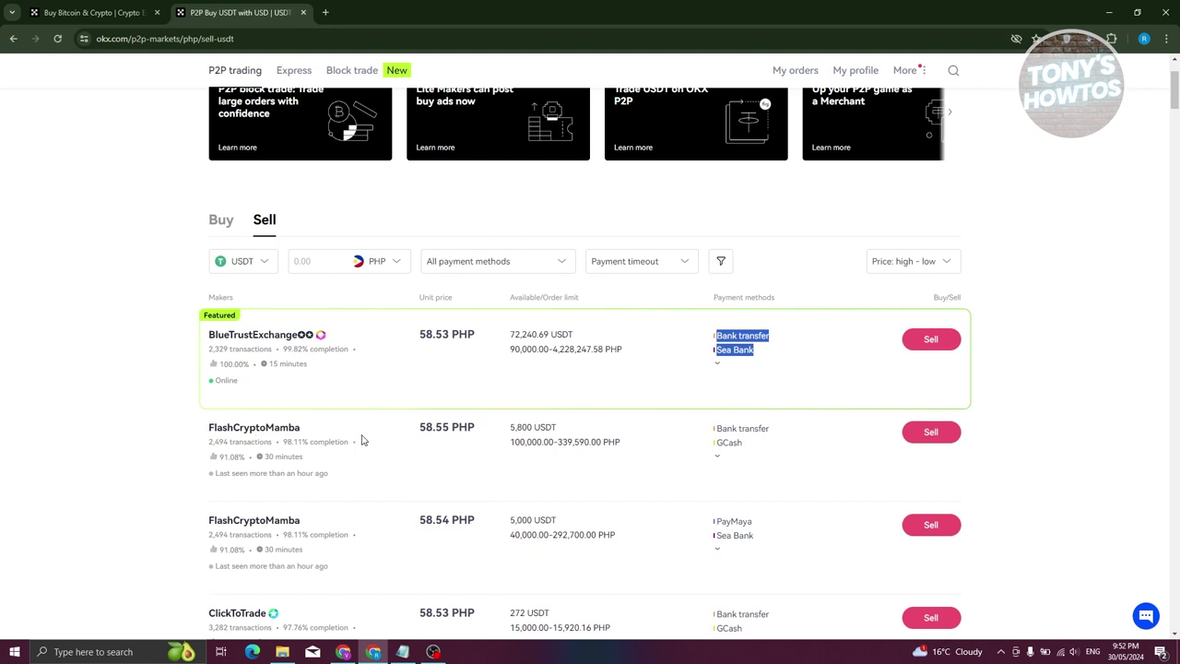
scroll(763, 399, "up", 2)
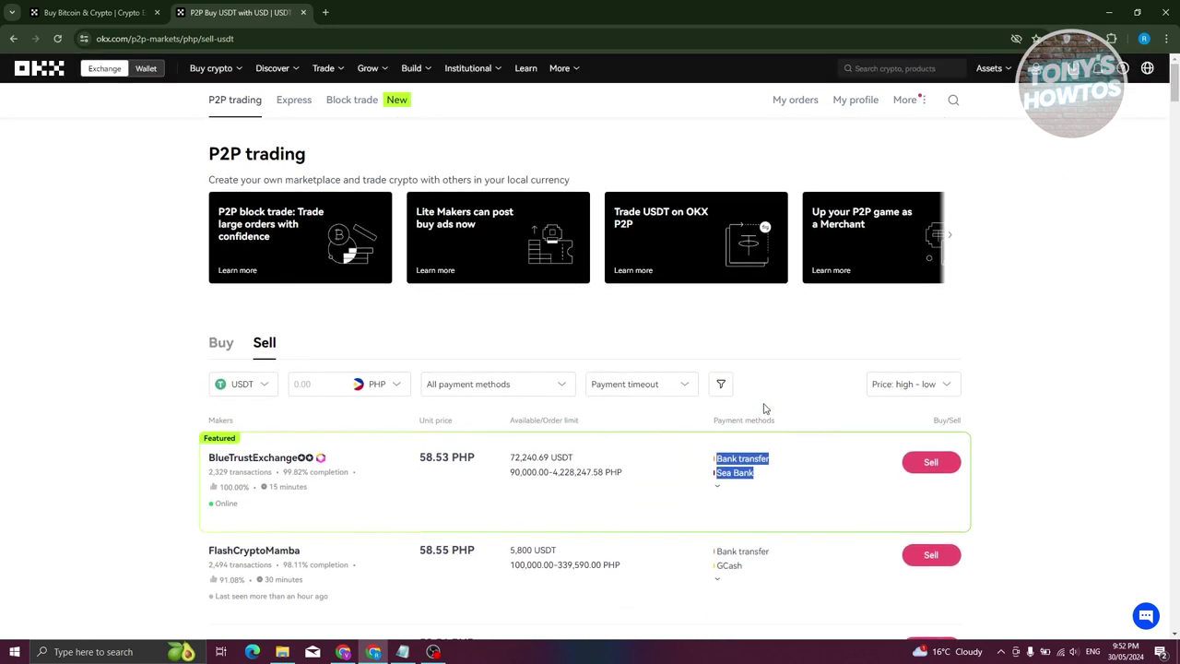
mouse_move(334, 81)
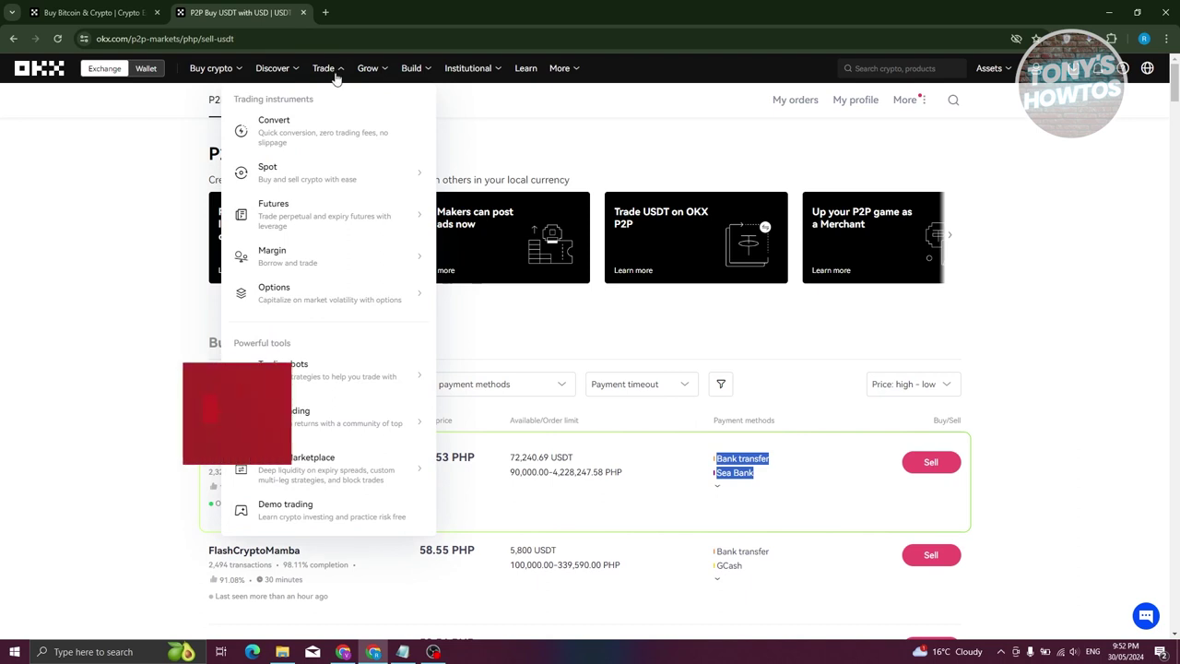
mouse_move(305, 188)
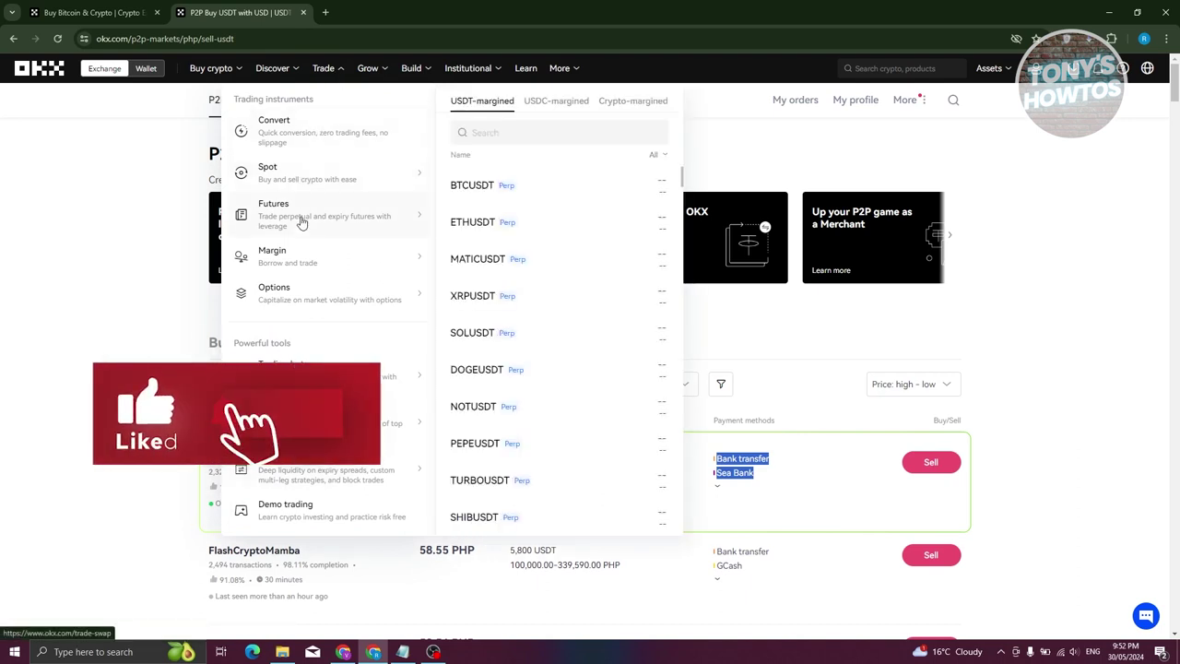
mouse_move(307, 303)
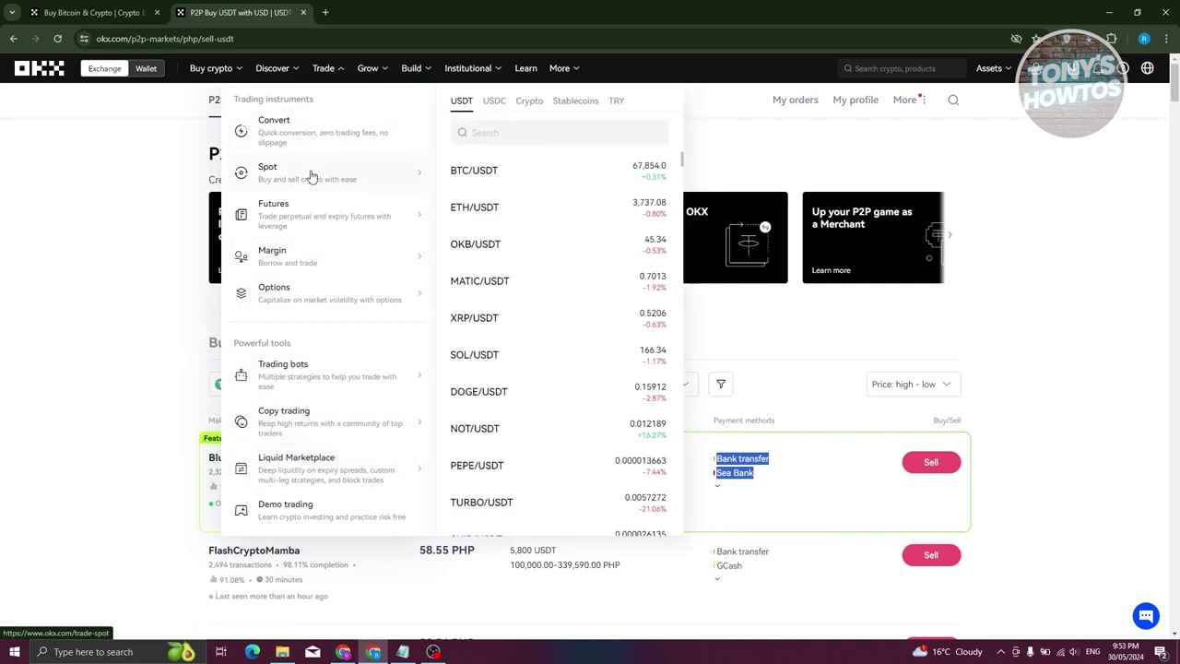
left_click(310, 174)
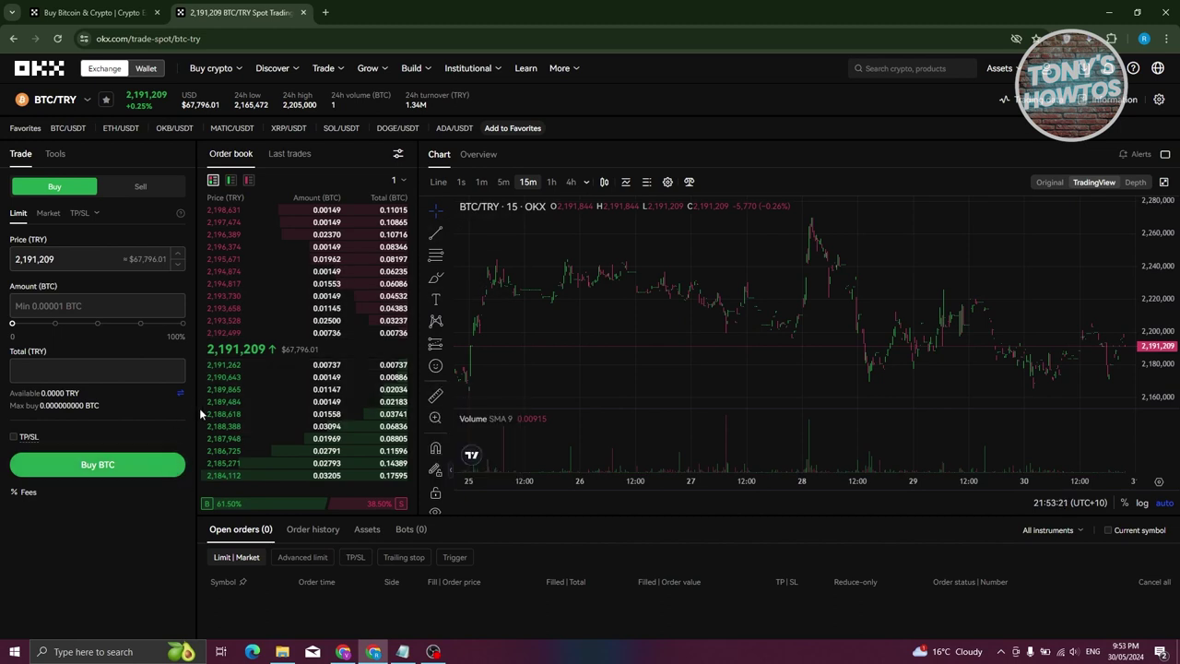
Search the trading pairs for "btc" and switch the spot chart to BTC/USDT.
left_click(88, 101)
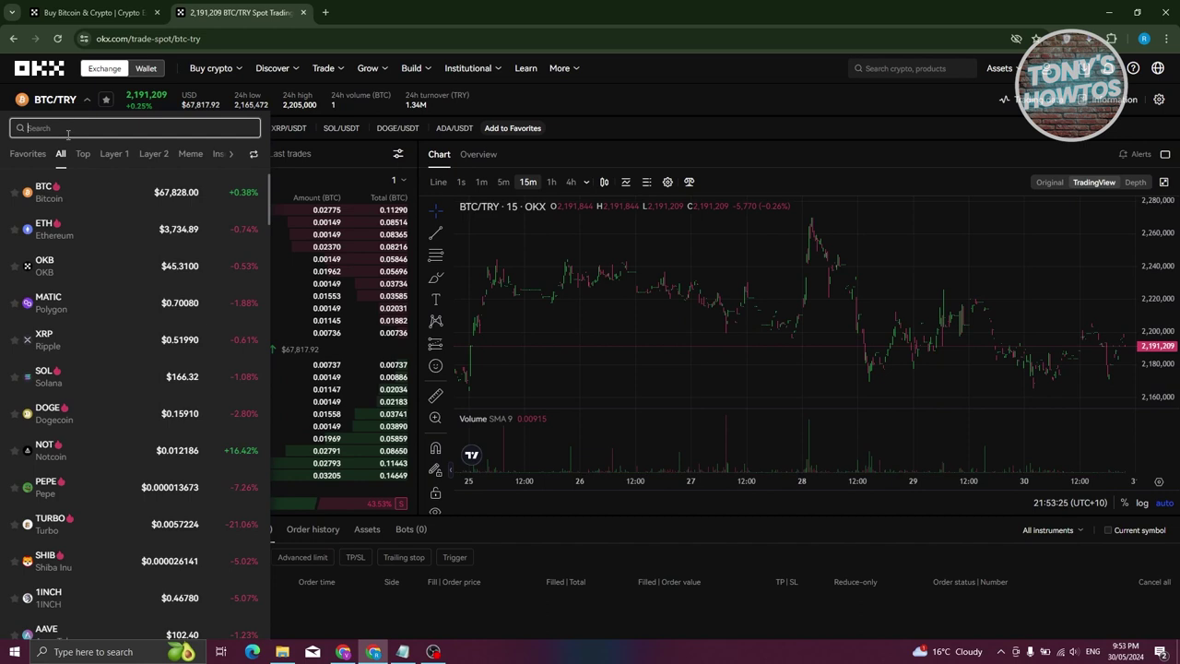
type("btc")
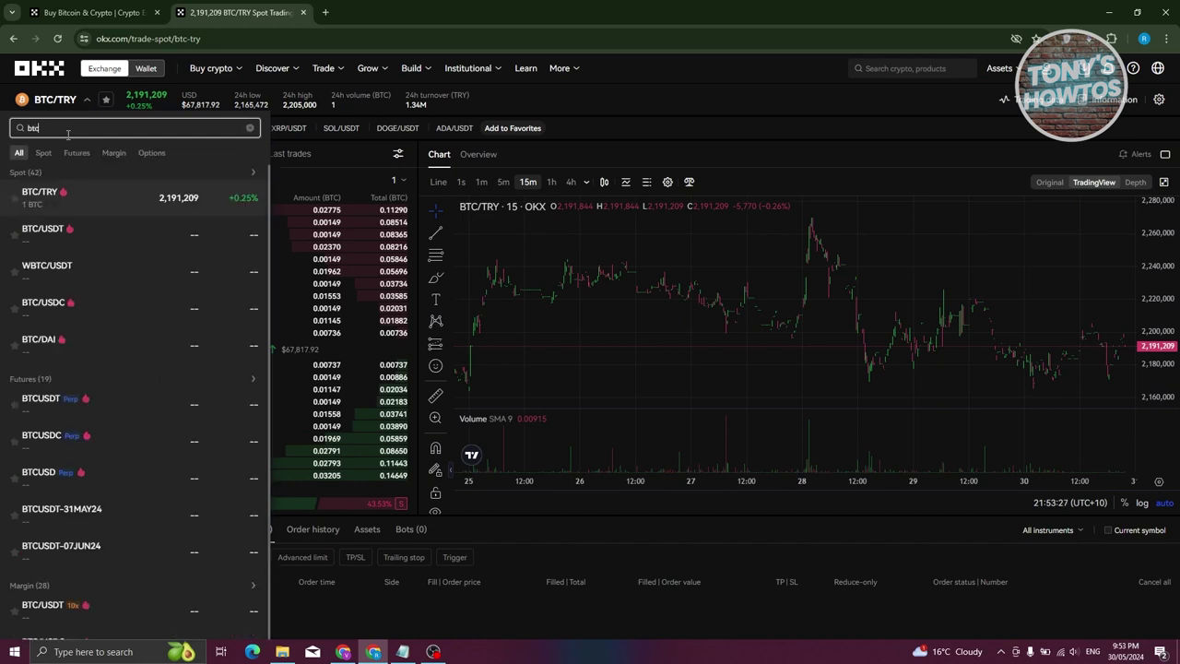
left_click(92, 243)
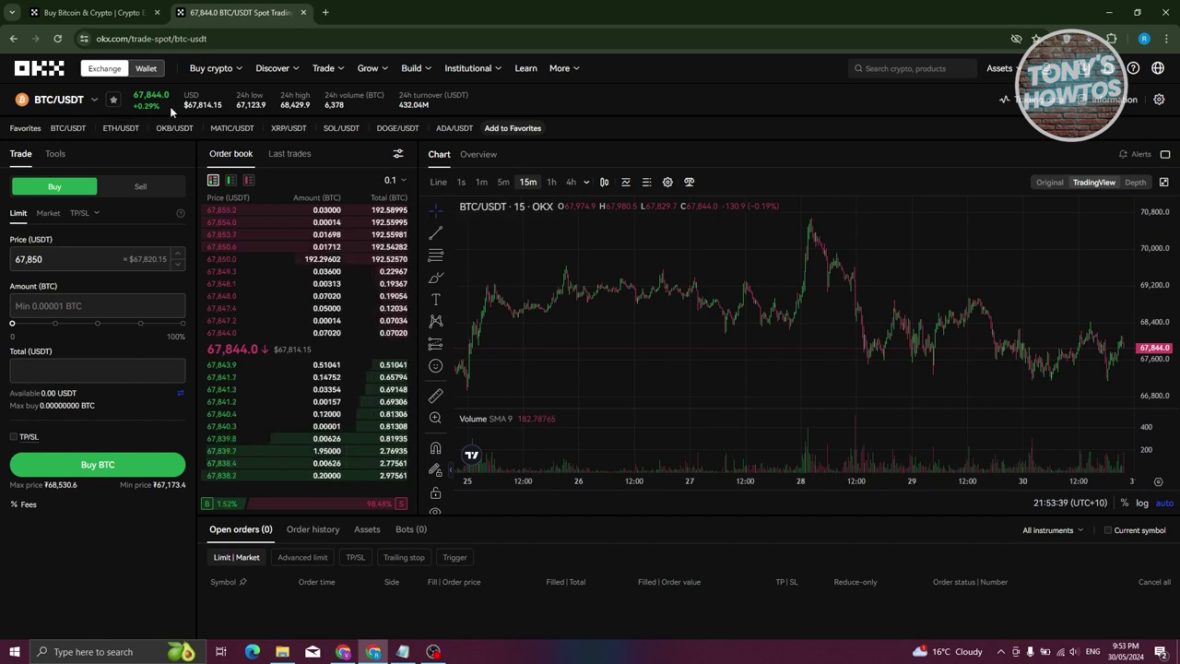
Examine the BTC/USDT price change, USD price, 24h low and high, 24h volume and 24h turnover.
left_click_drag(132, 106, 161, 107)
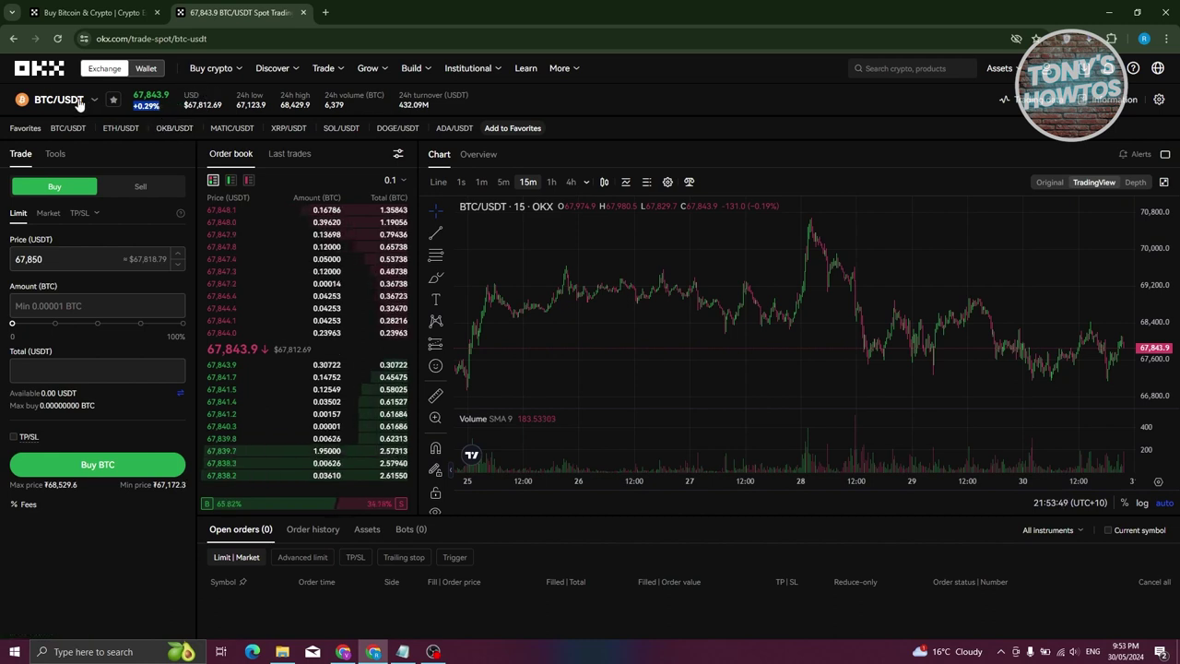
left_click_drag(184, 105, 264, 95)
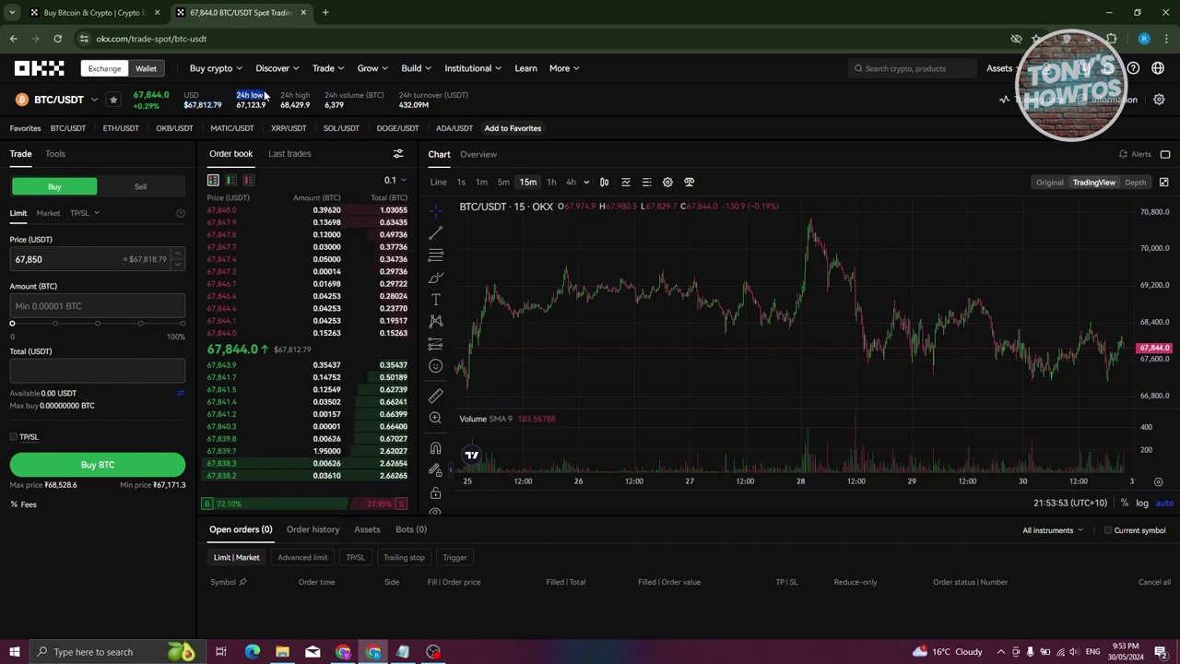
left_click(327, 96)
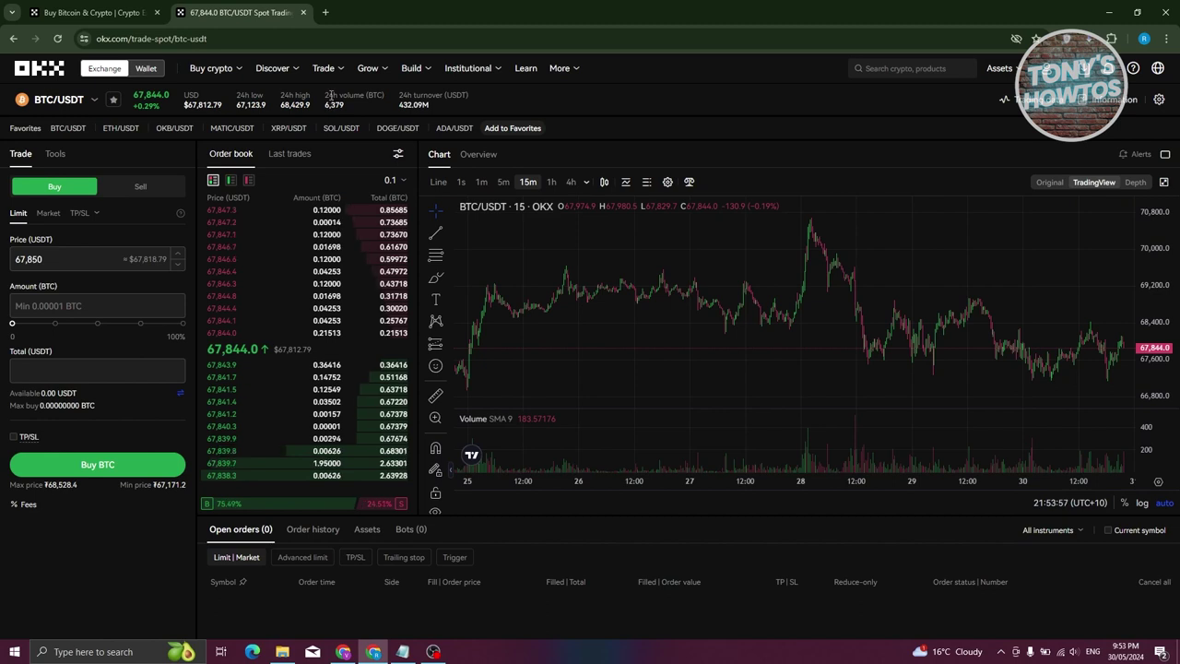
left_click_drag(325, 94, 492, 93)
left_click(419, 108)
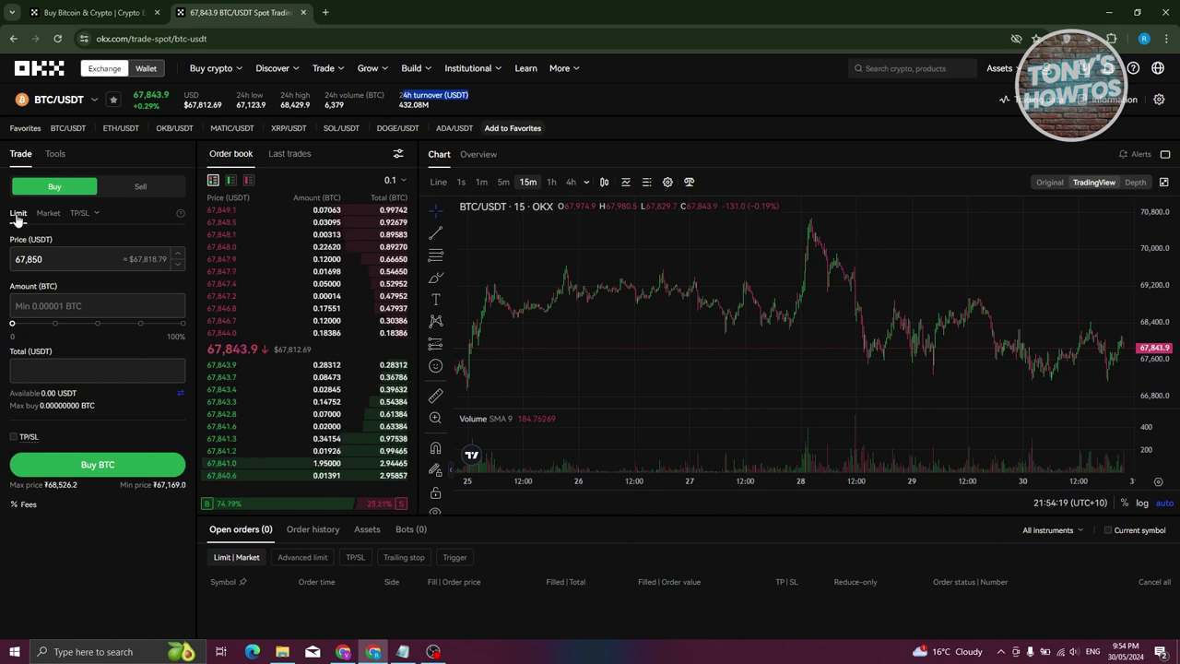
Fill in a limit buy order for BTC with a price of 67,880 USDT and an amount of 0.0001 BTC.
double_click(33, 259)
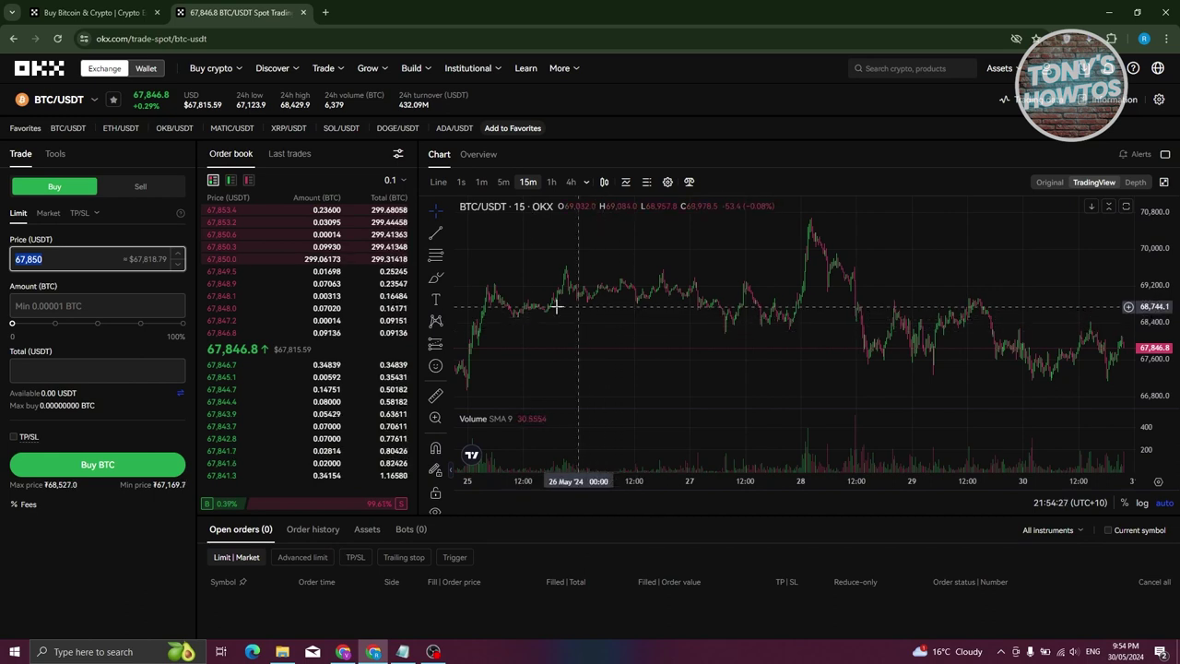
left_click(46, 259)
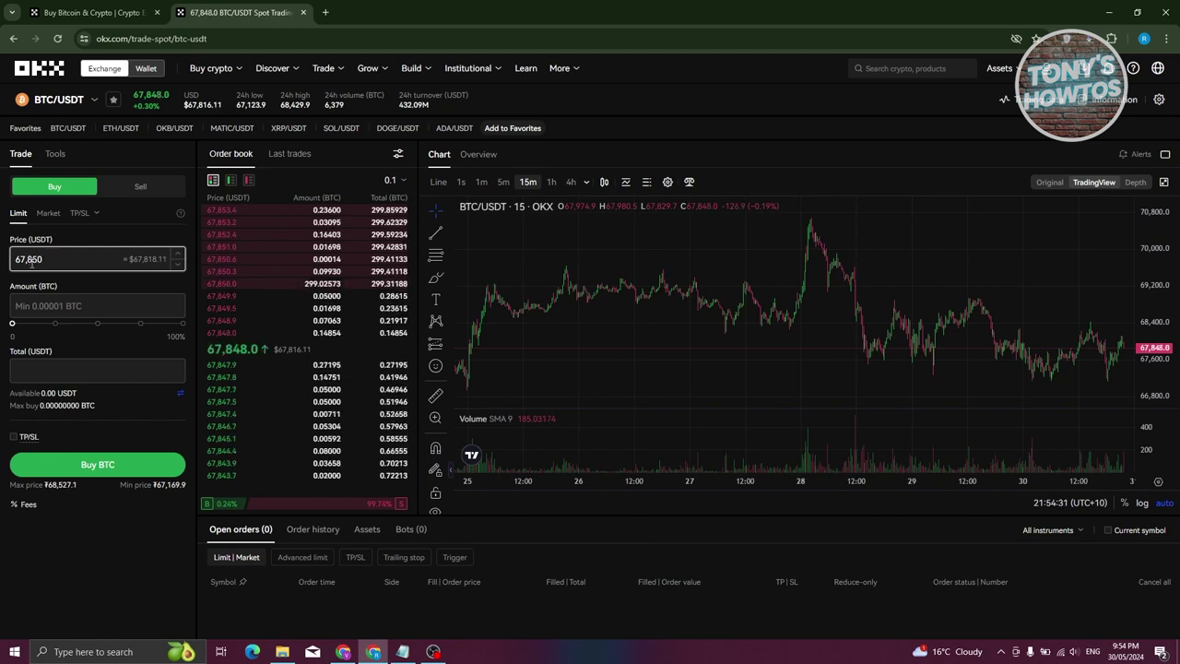
double_click(79, 261)
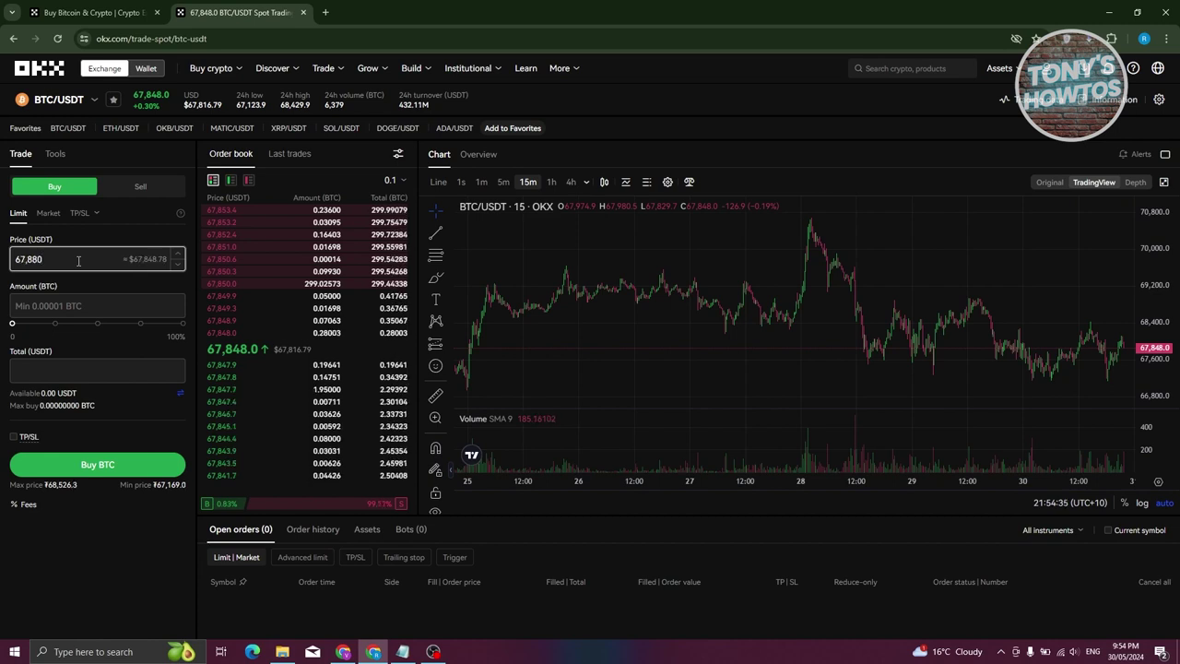
left_click(107, 307)
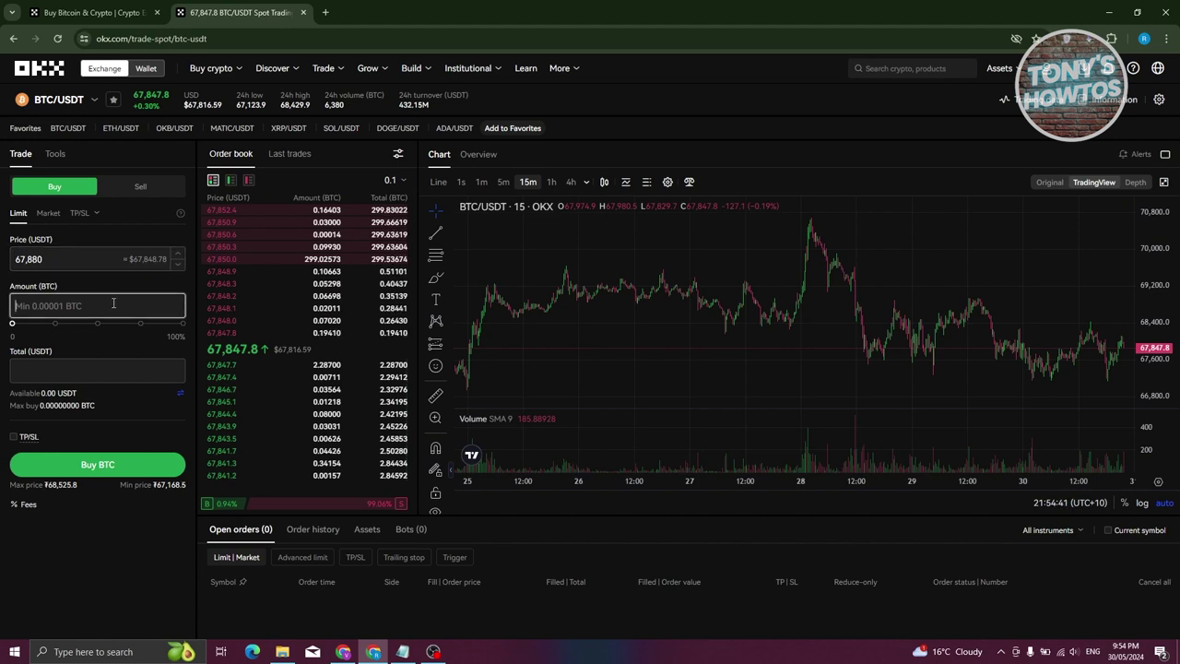
type("0.0001")
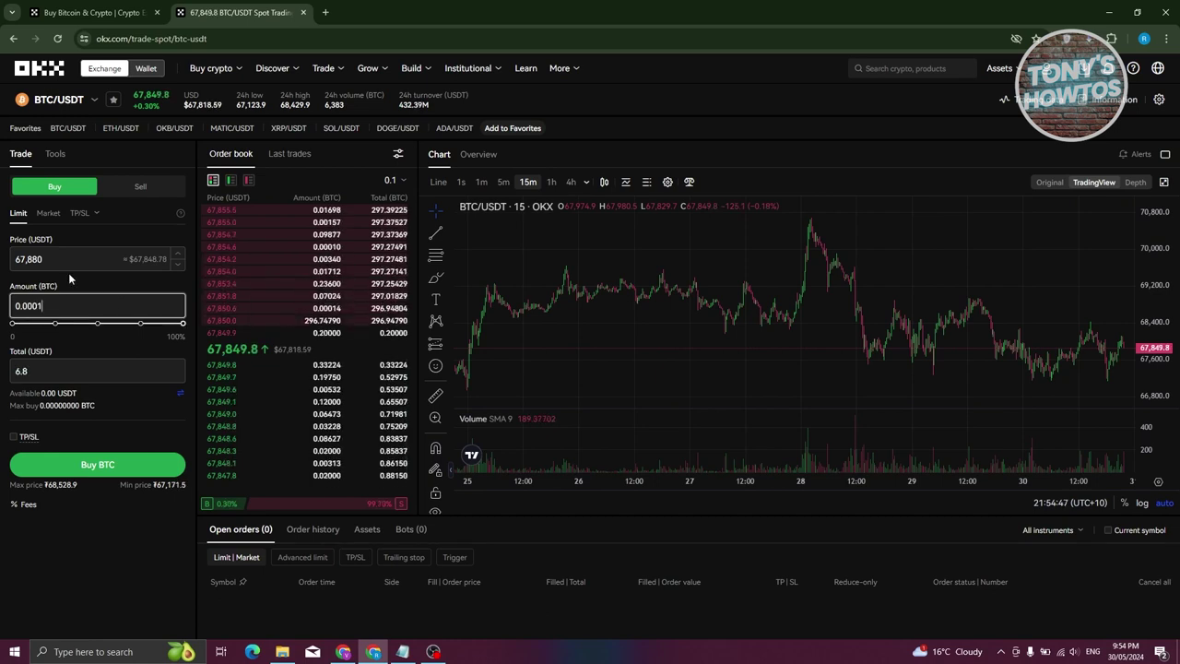
left_click_drag(48, 259, 12, 259)
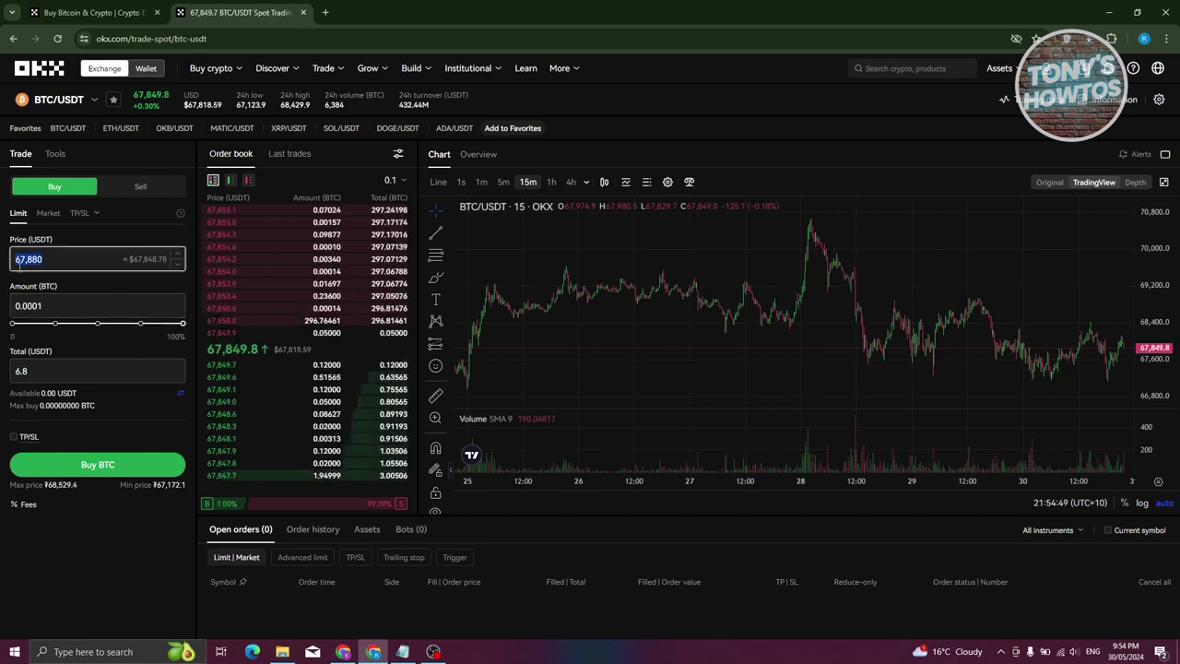
Review the amount and total values entered in the limit buy order for BTC.
left_click(65, 307)
key("ctrl+a")
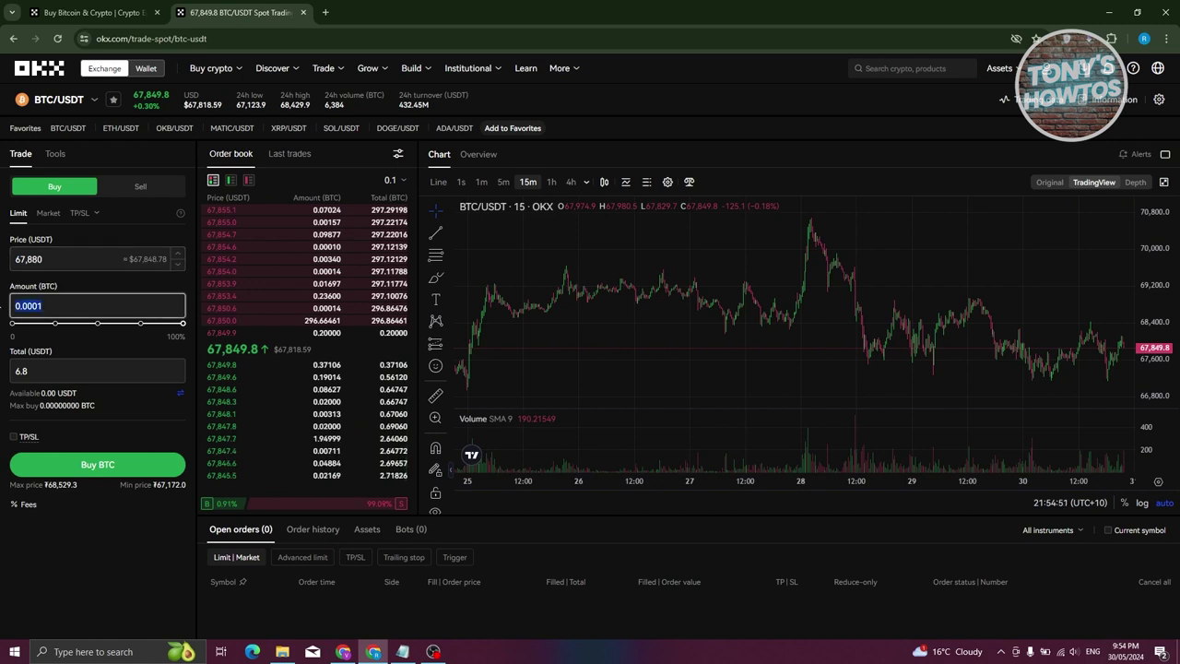
left_click(48, 374)
left_click_drag(49, 373, 12, 371)
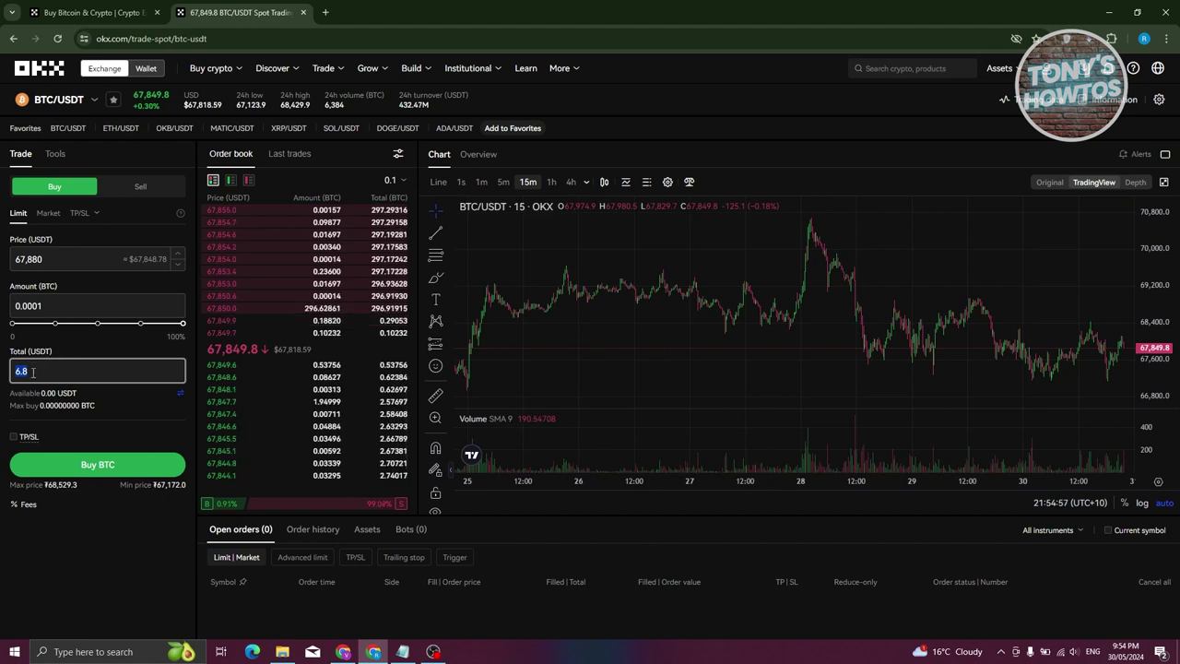
left_click(36, 372)
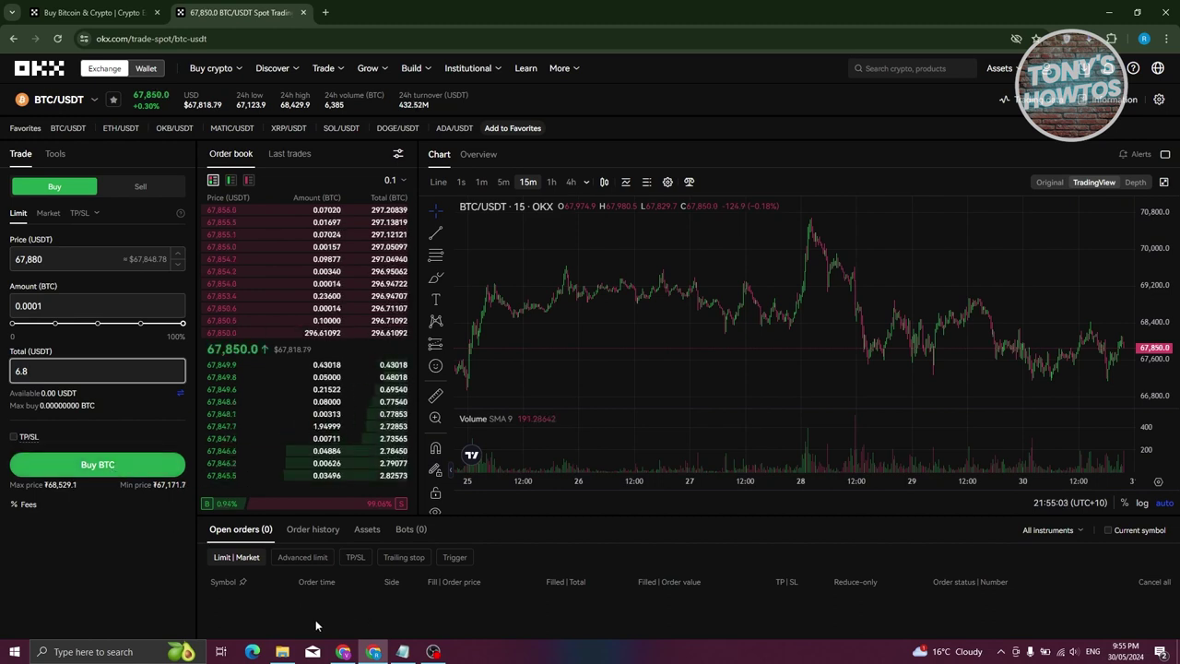
Examine the open orders section and the USDT assets area below the spot order form.
scroll(406, 583, "down", 3)
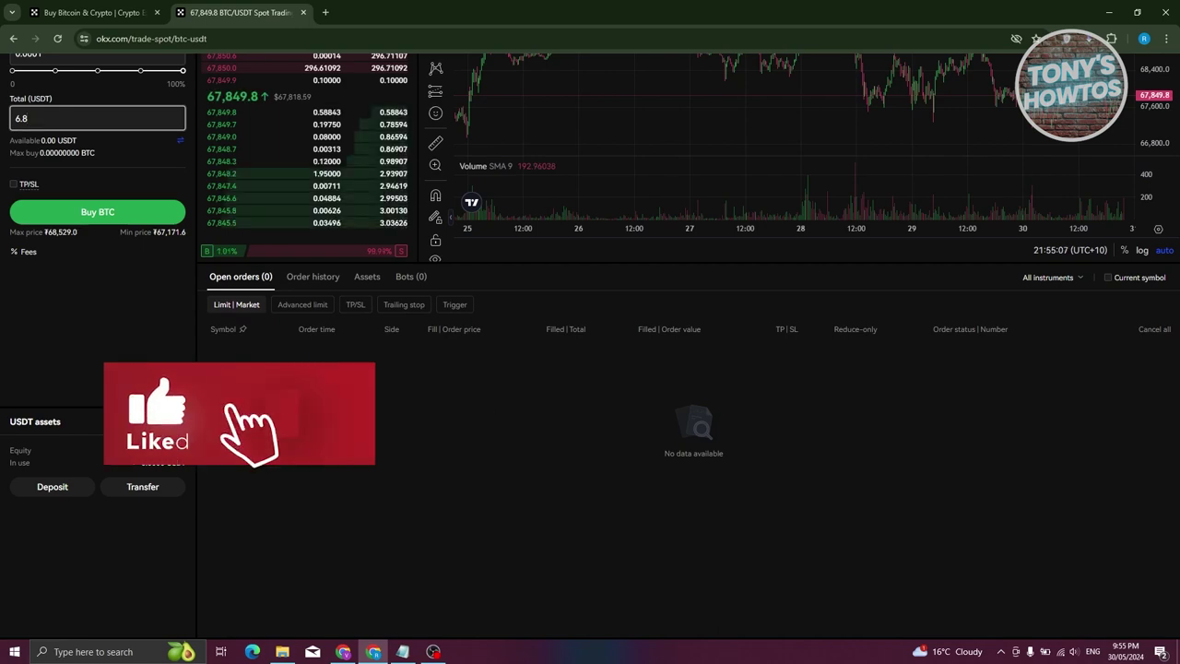
scroll(335, 475, "up", 3)
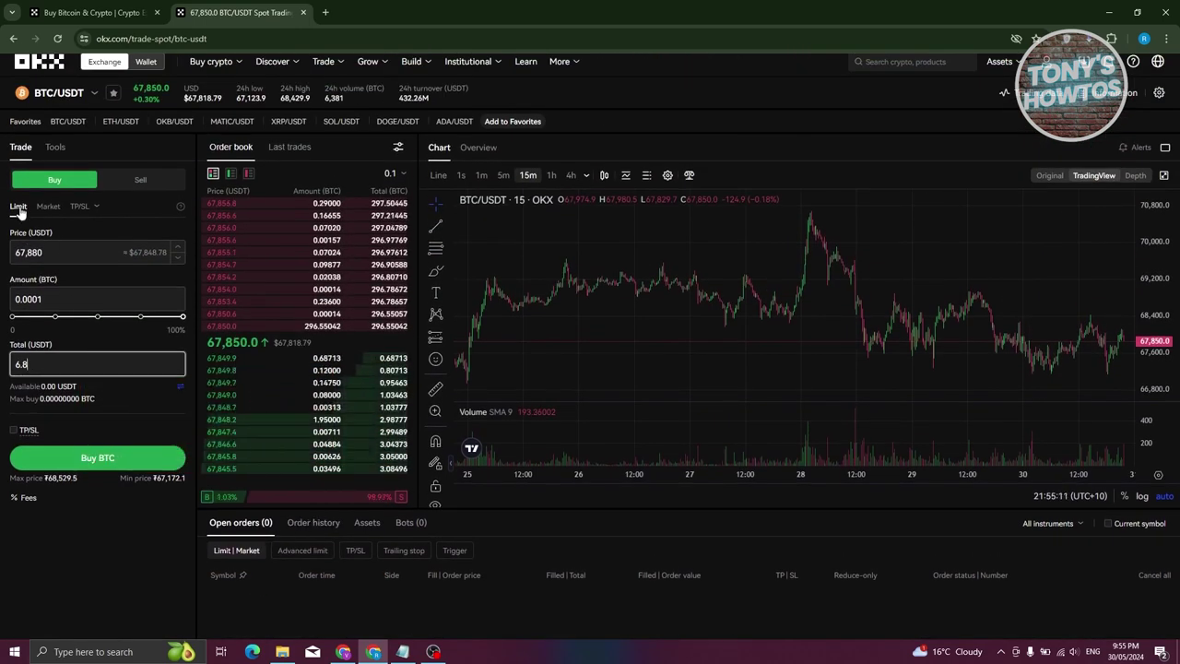
scroll(318, 526, "down", 3)
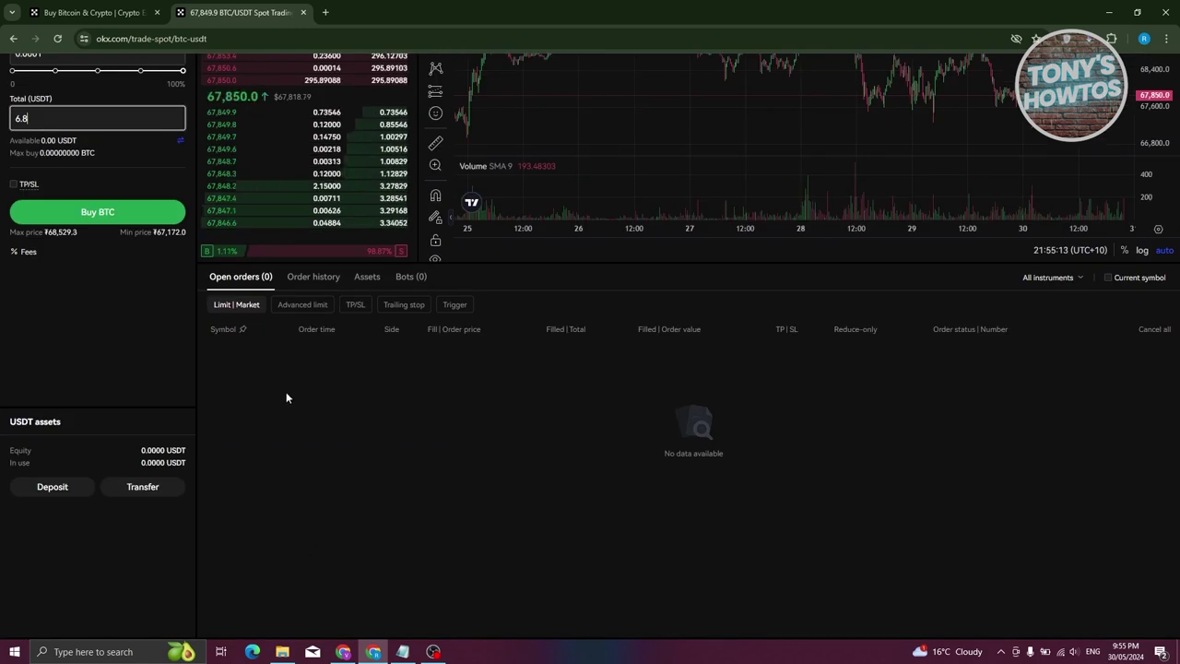
scroll(286, 397, "up", 3)
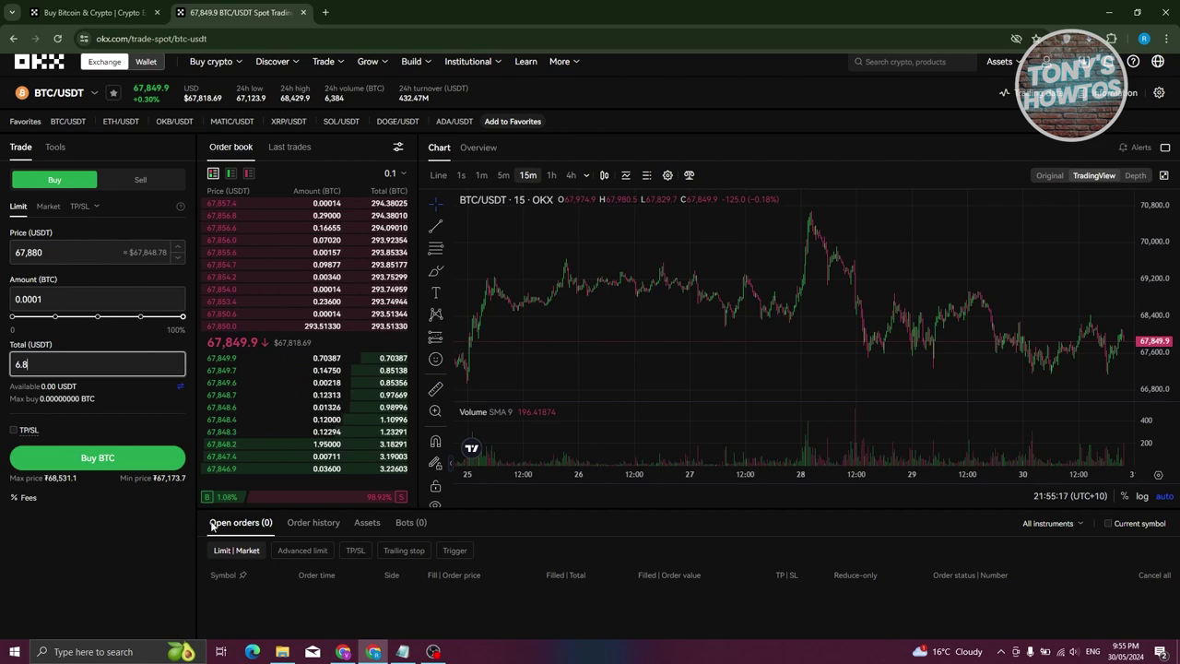
scroll(295, 585, "down", 1)
scroll(103, 486, "up", 1)
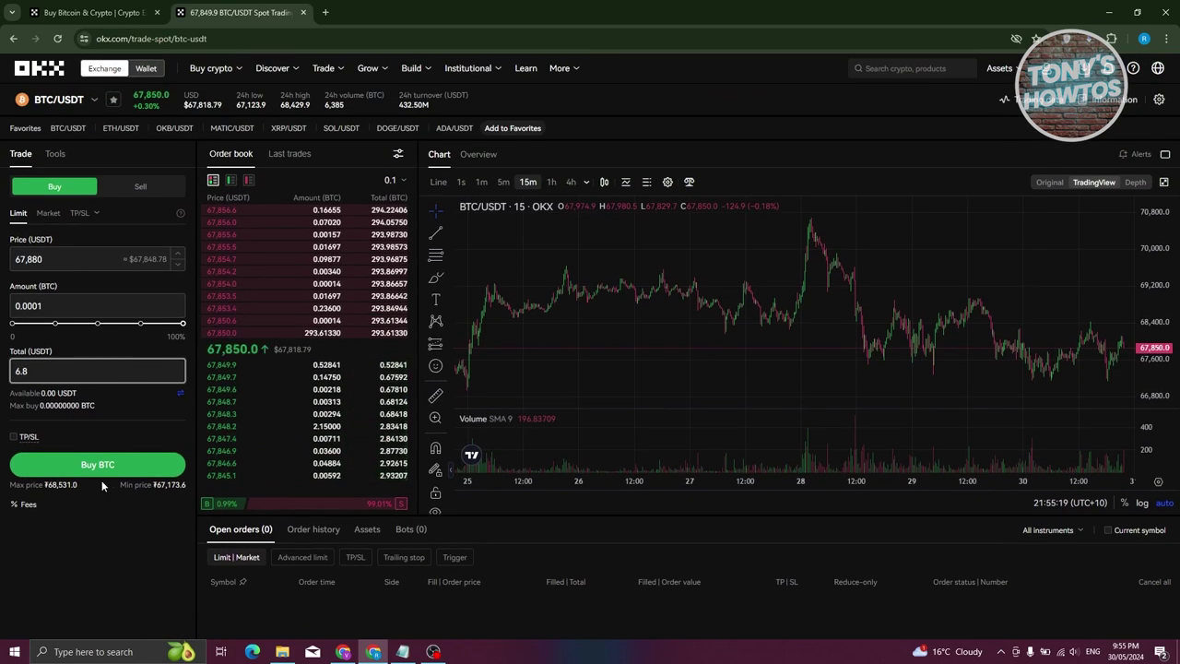
scroll(262, 596, "down", 1)
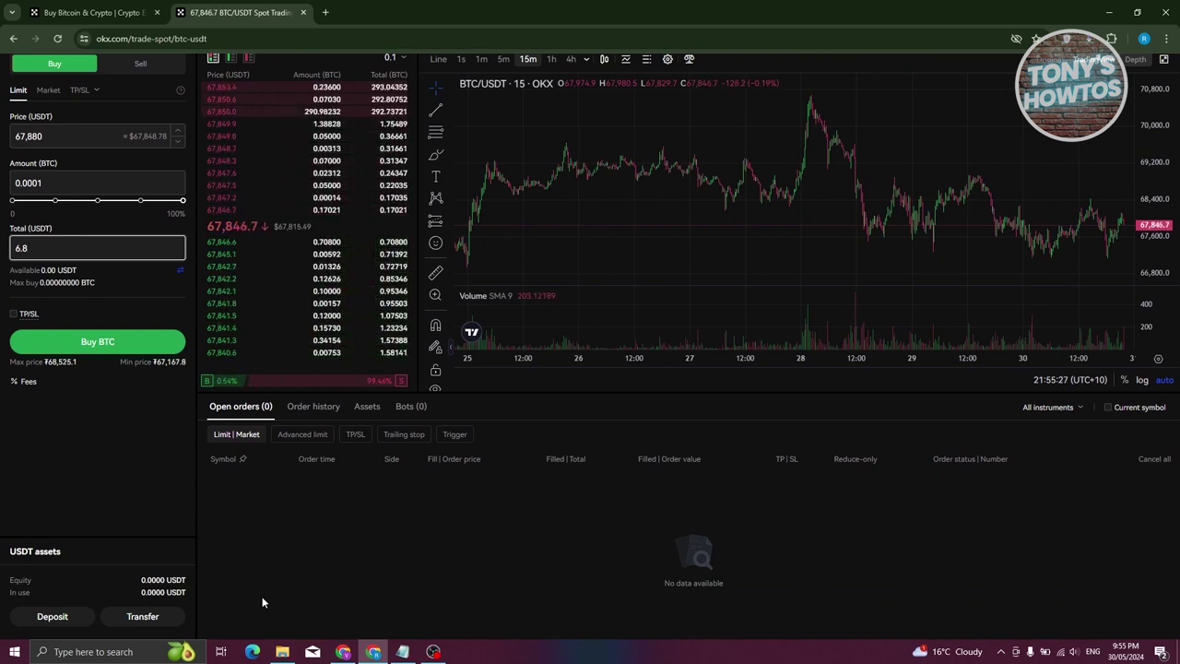
scroll(264, 576, "up", 2)
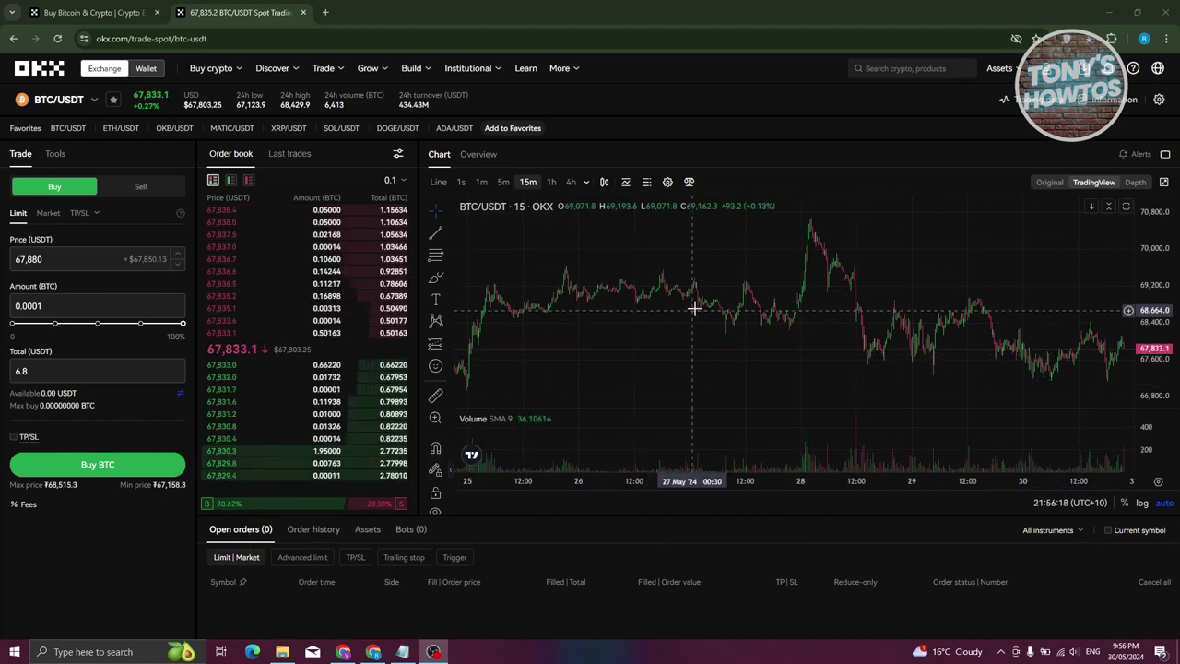
Draw a trend line on the BTC/USDT chart from the 28 May peak at about 70,550 down to the low at about 67,599.
scroll(860, 380, "down", 1)
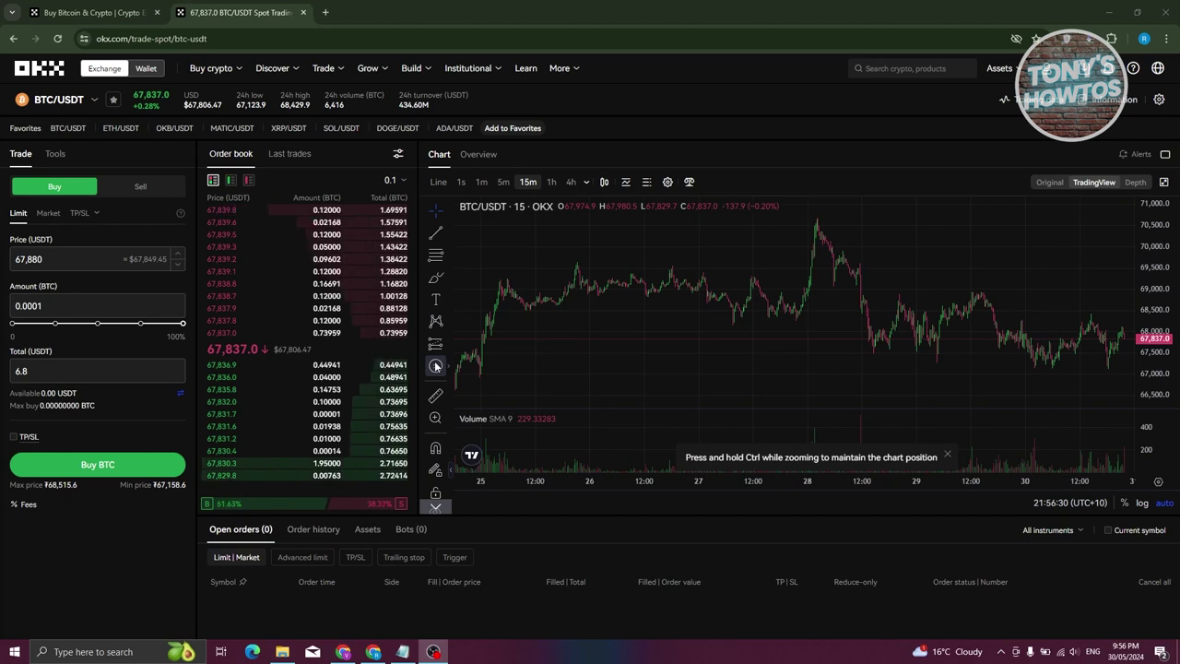
left_click(436, 234)
left_click(834, 247)
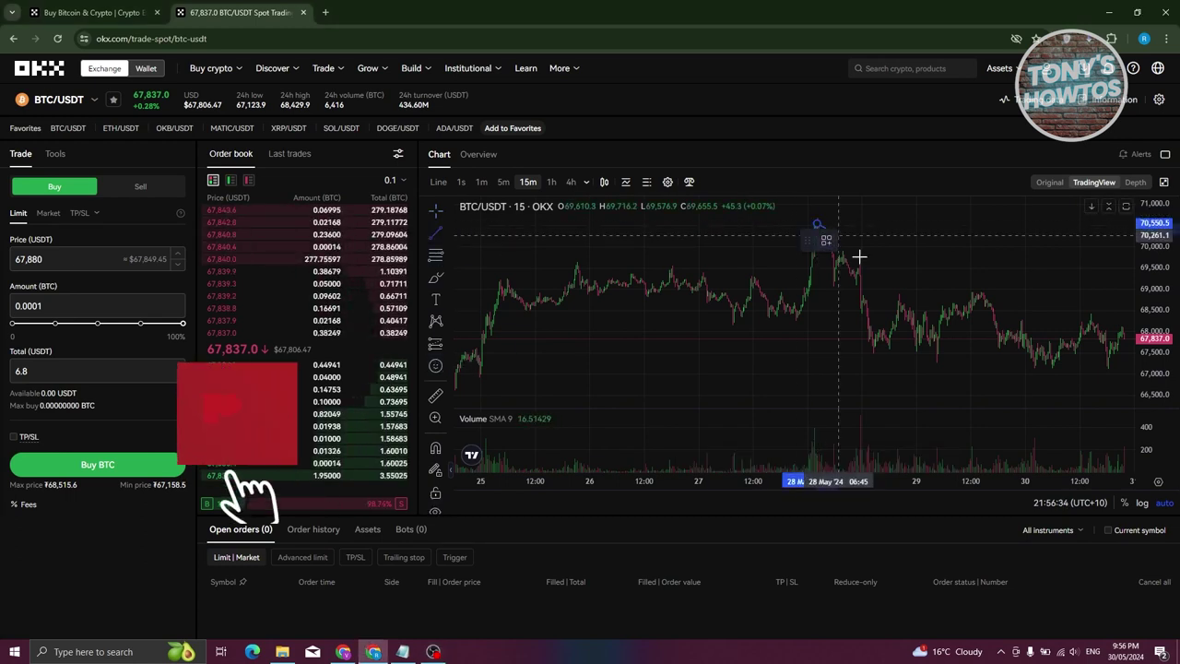
left_click(877, 349)
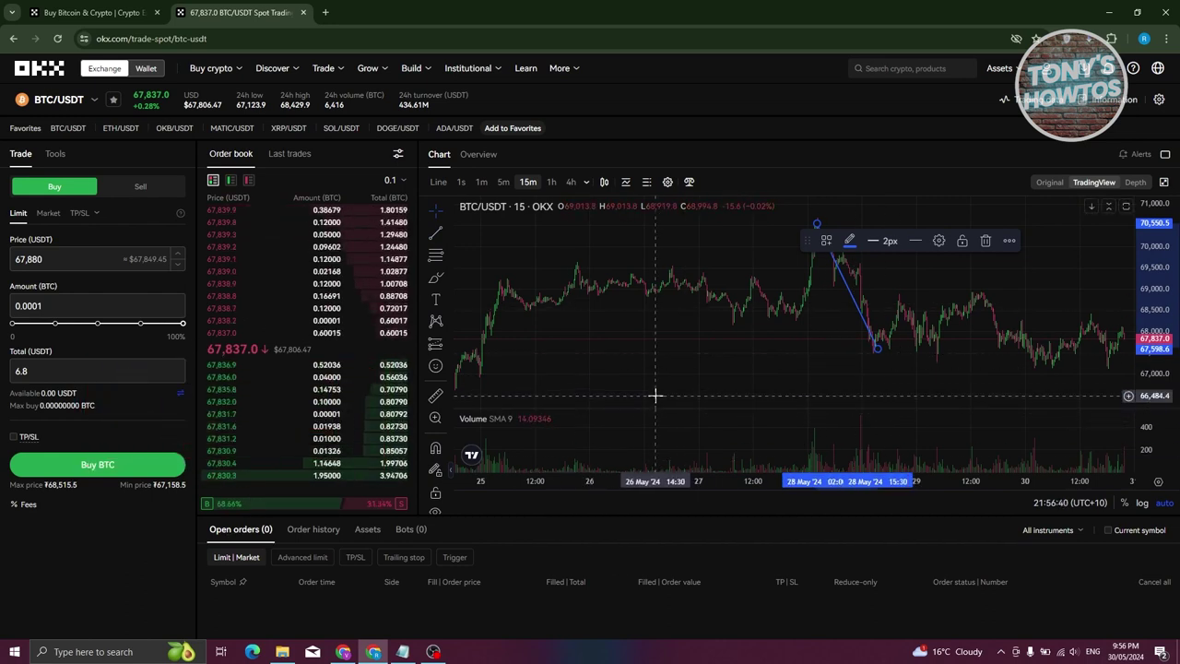
scroll(891, 373, "down", 2)
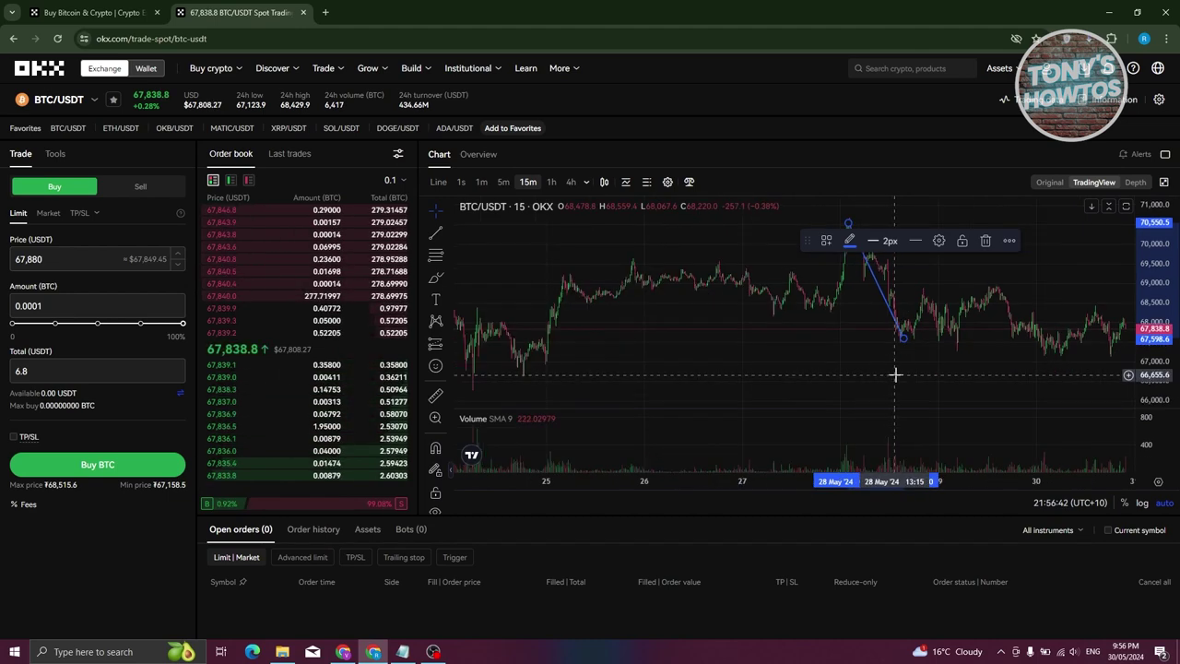
scroll(891, 373, "up", 3)
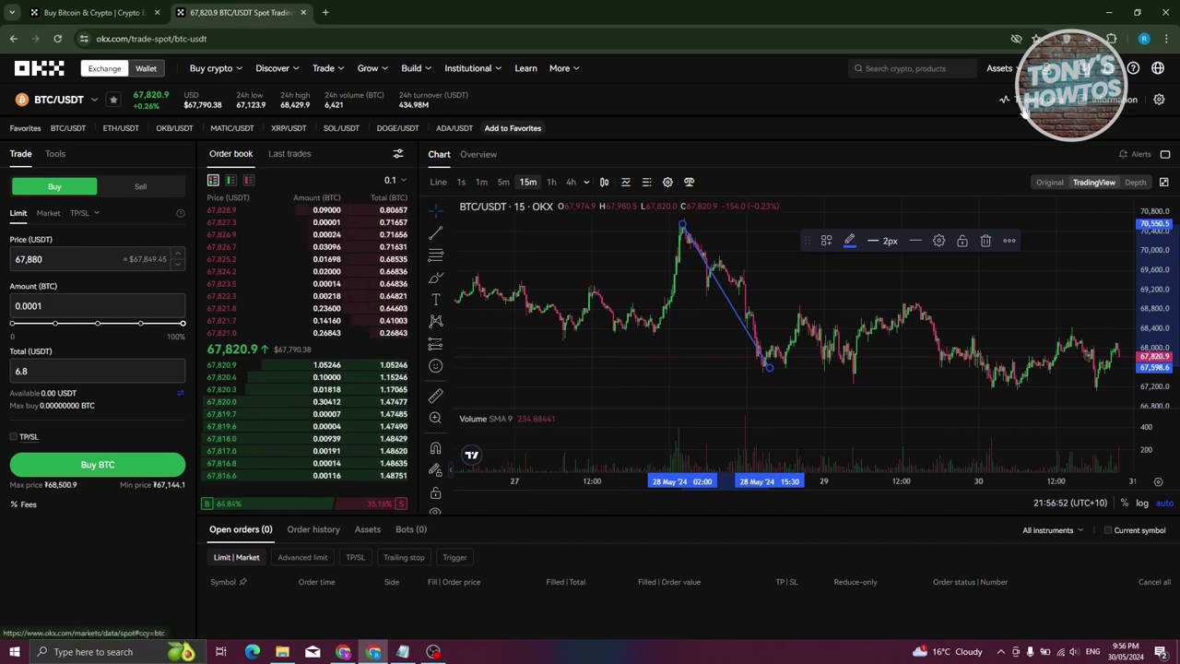
Review the trading preferences and the interface theme and layout options of the spot page, leaving them as they are.
left_click(1159, 100)
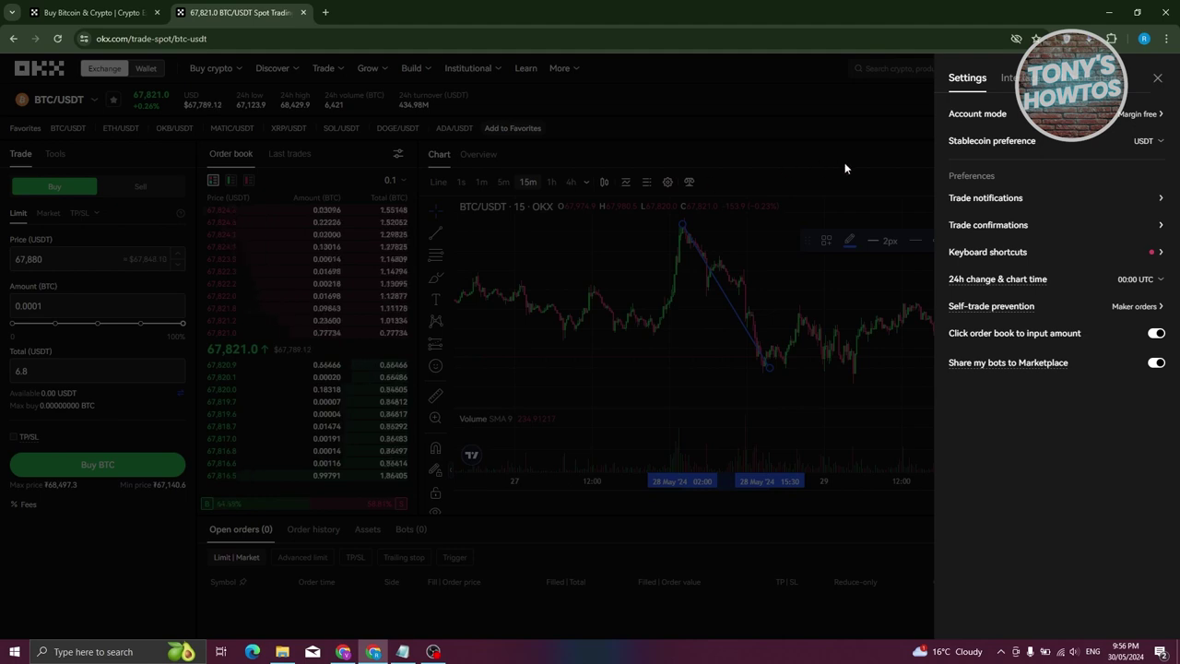
left_click(1023, 78)
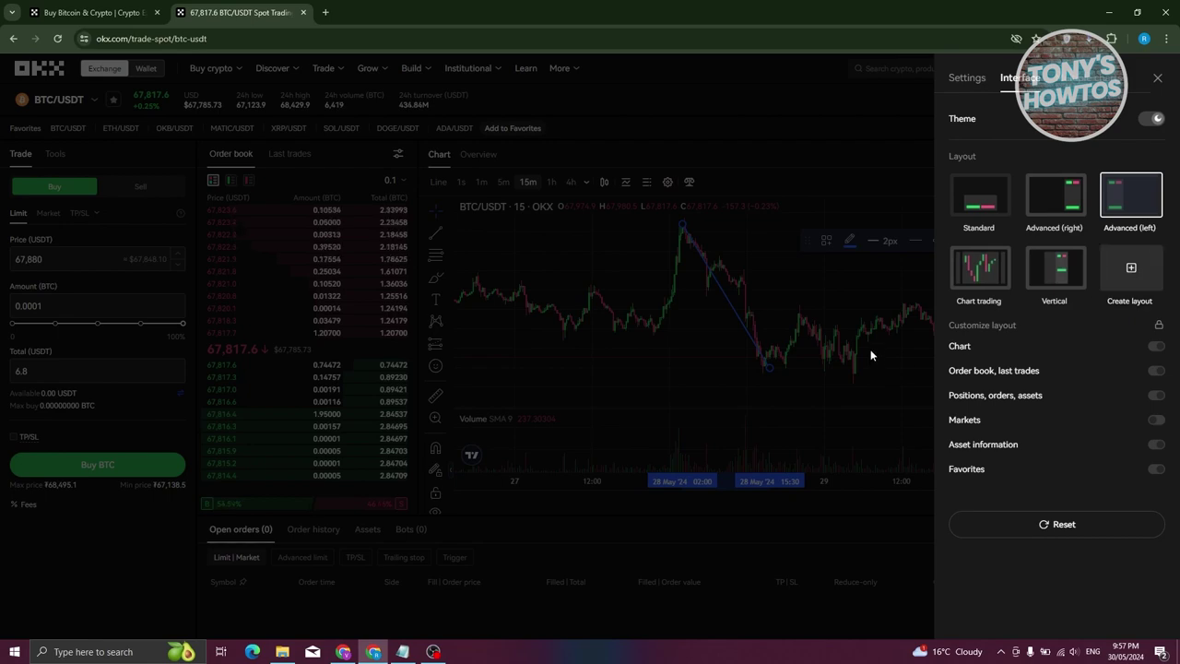
left_click(861, 137)
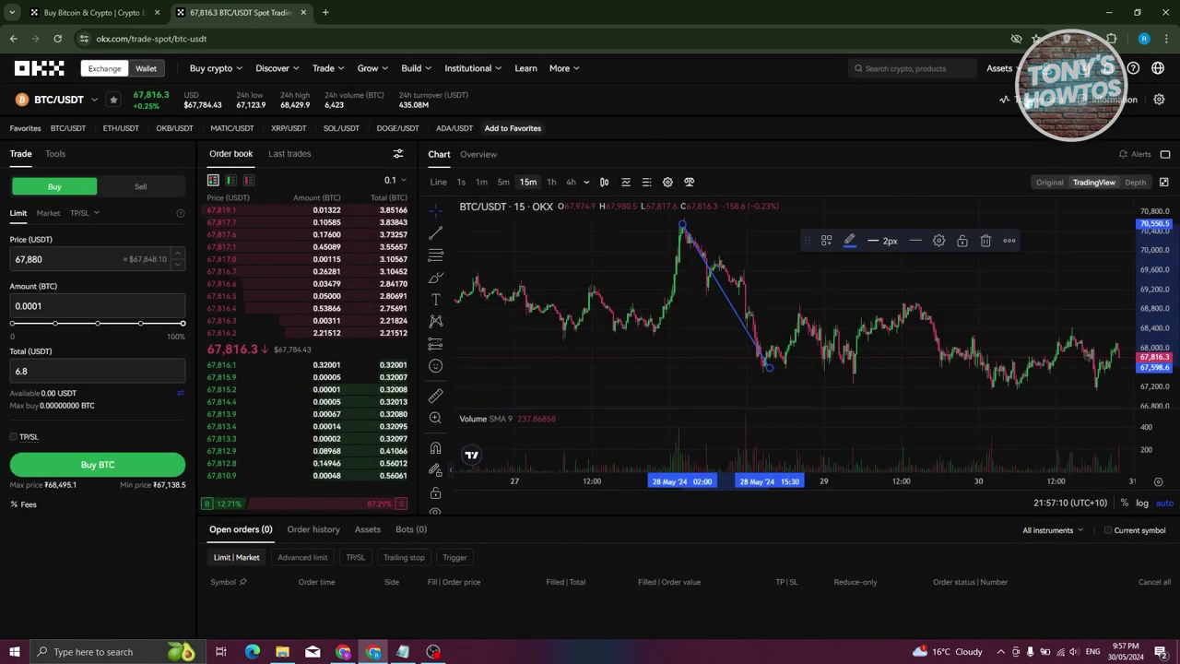
Open the My assets overview and look through the crypto balances of the Funding account.
mouse_move(1014, 74)
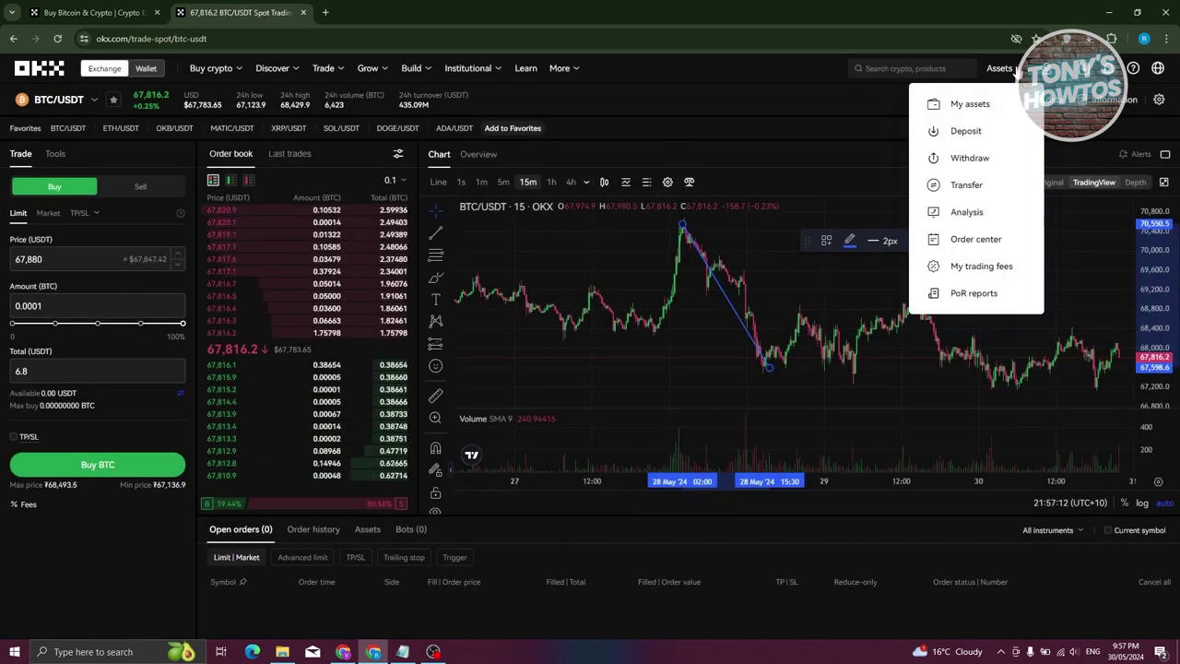
left_click(971, 107)
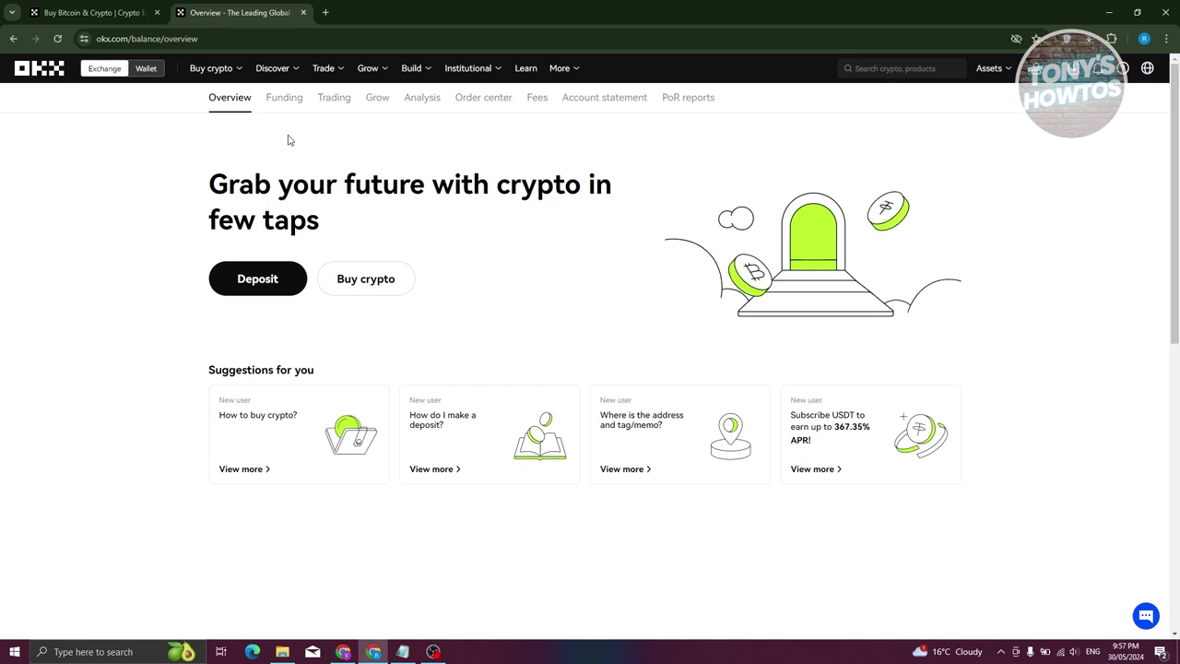
left_click(284, 96)
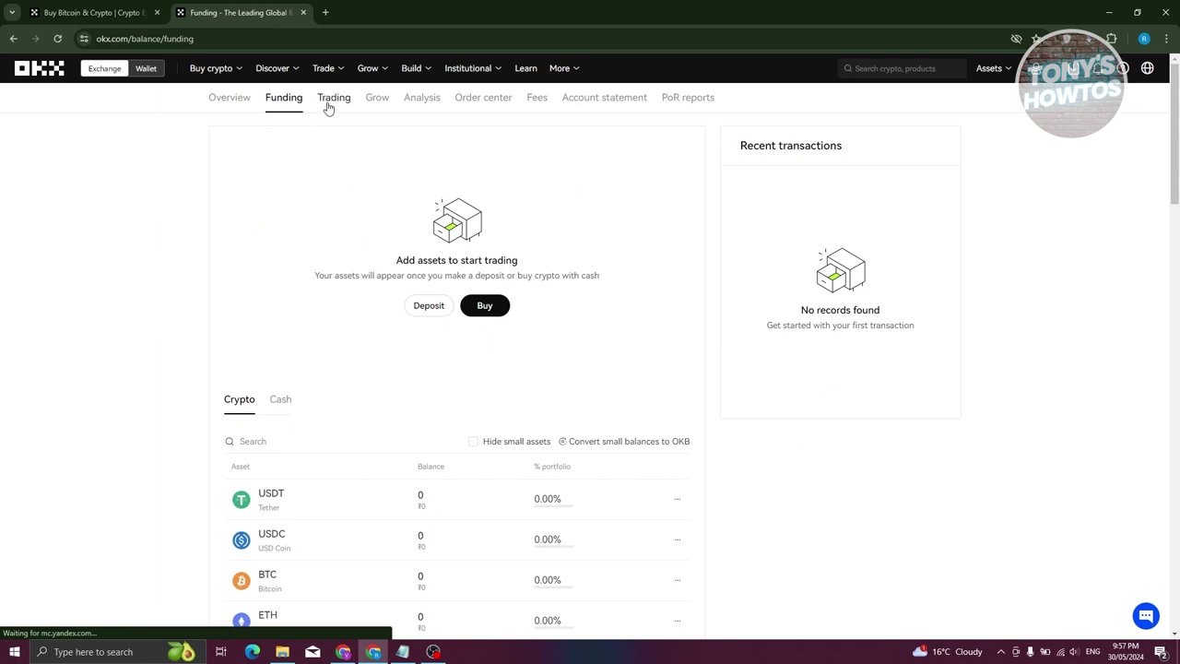
scroll(382, 482, "down", 3)
scroll(298, 455, "up", 3)
View the crypto balances of the Trading account.
left_click(333, 99)
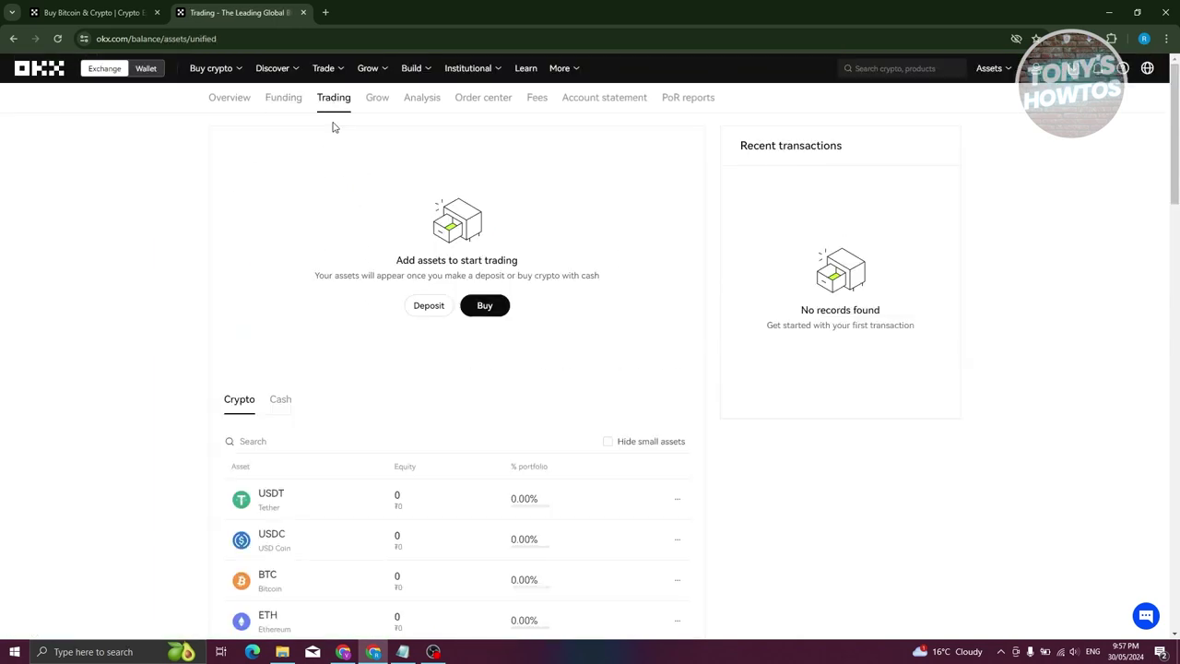
scroll(332, 484, "down", 2)
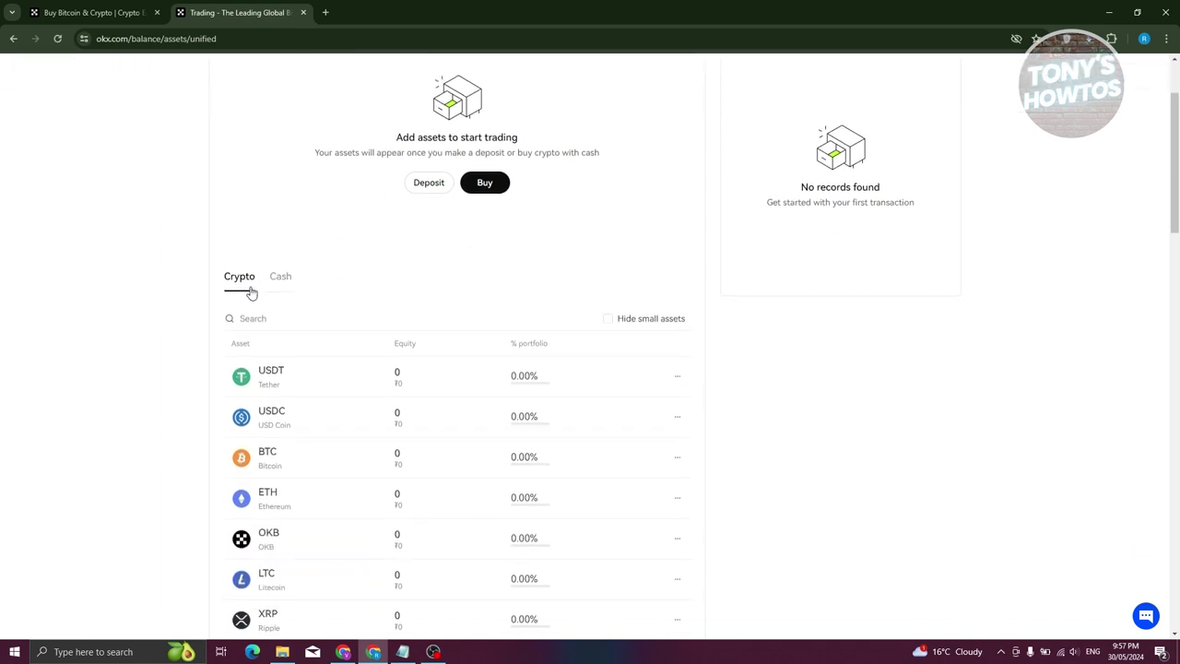
scroll(295, 304, "up", 2)
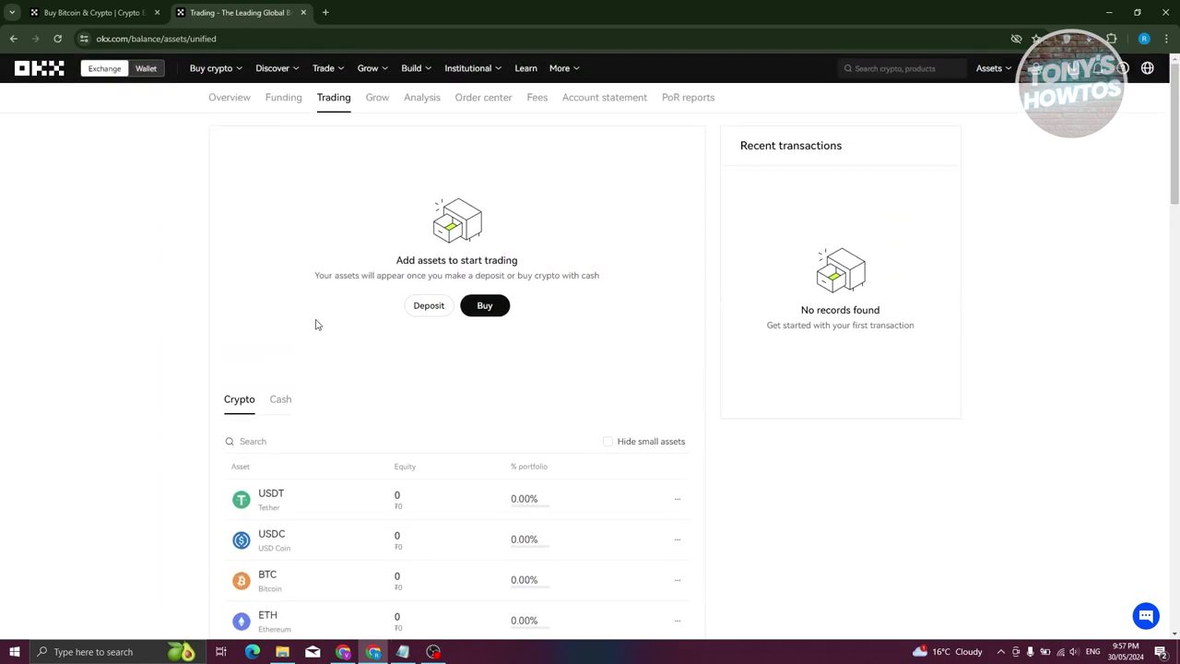
Browse the Grow, Analysis, Overview and Trading asset pages and return to the Funding page.
left_click(378, 99)
left_click(422, 98)
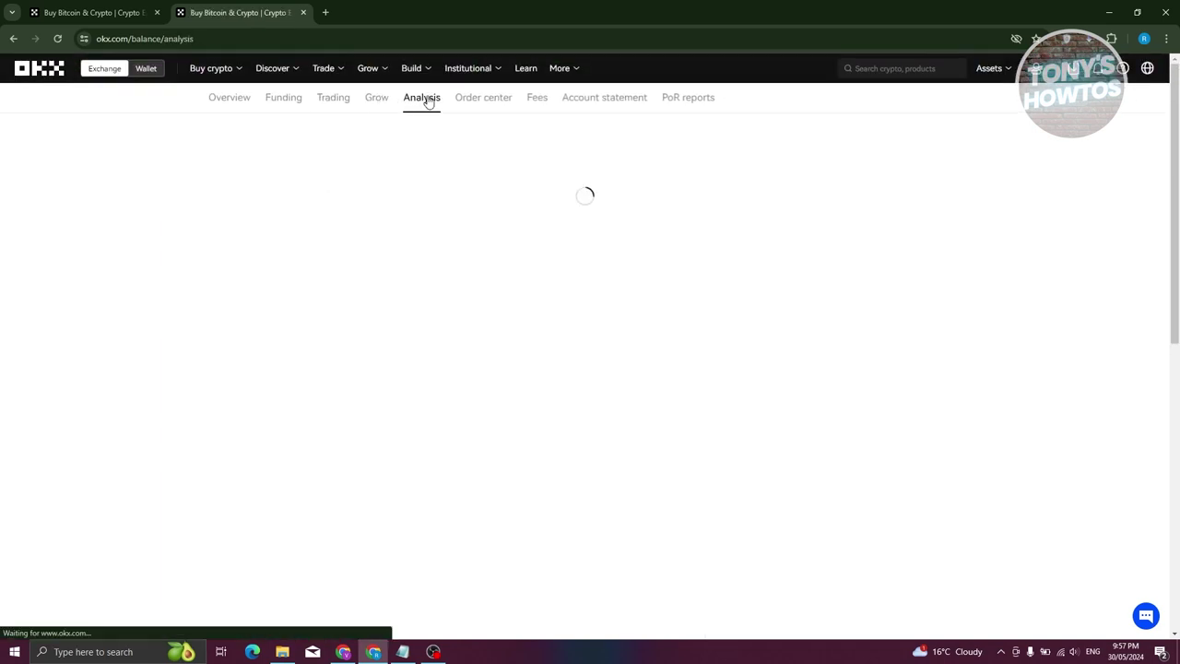
left_click(284, 99)
left_click(230, 101)
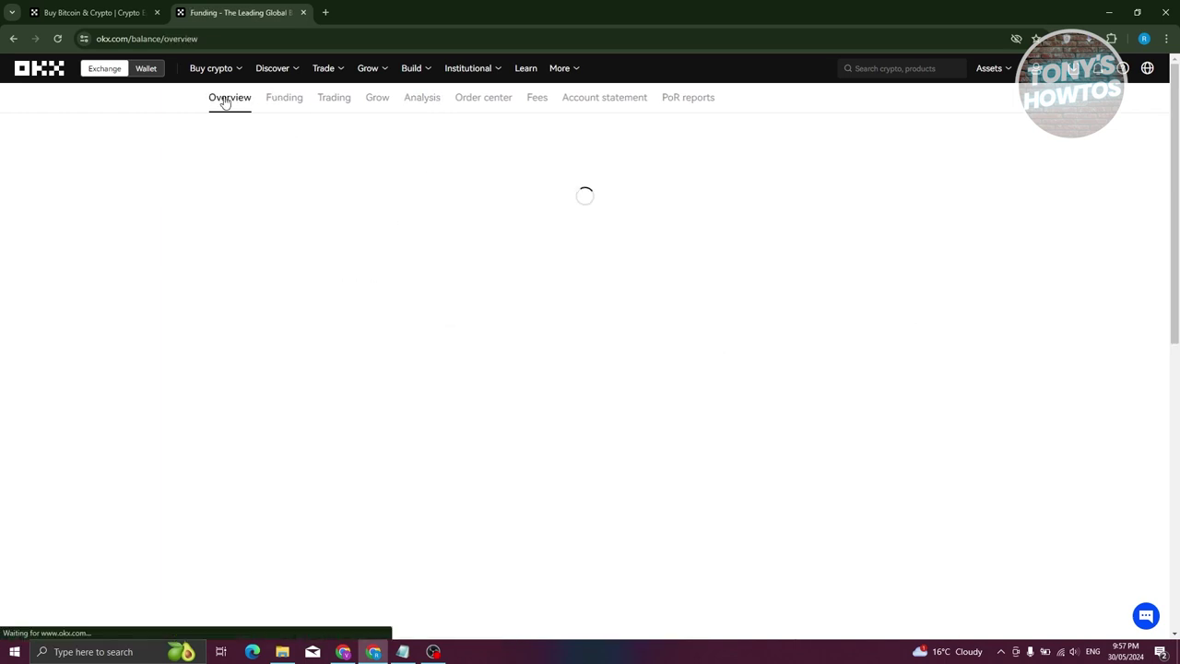
left_click(334, 103)
left_click(280, 110)
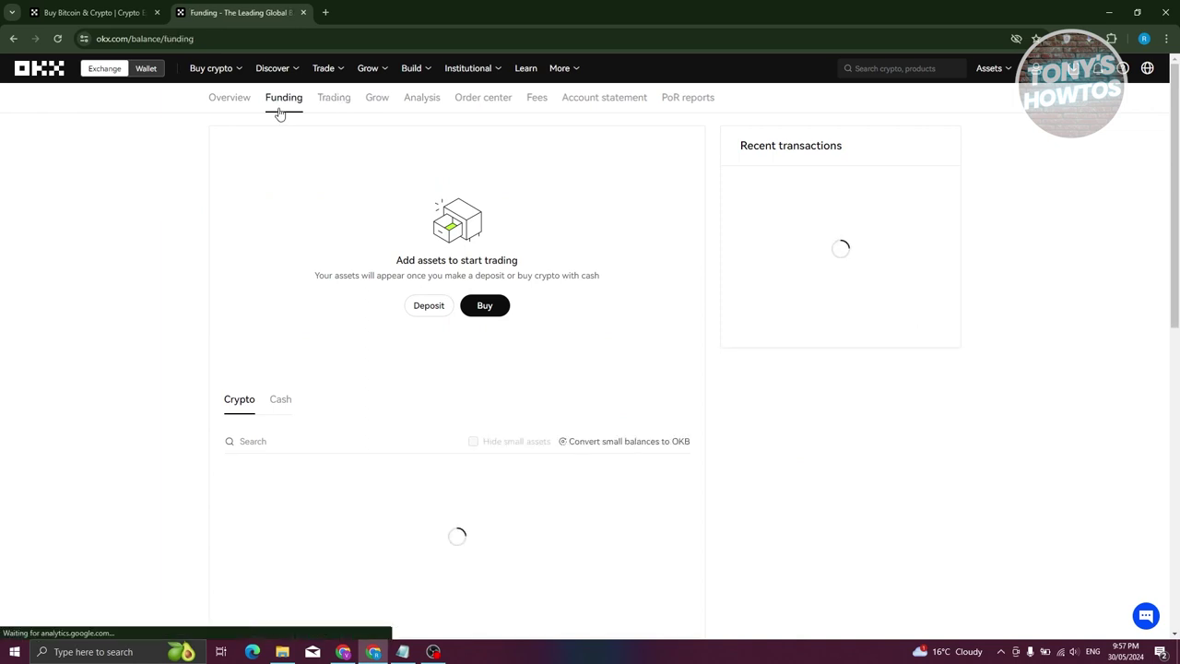